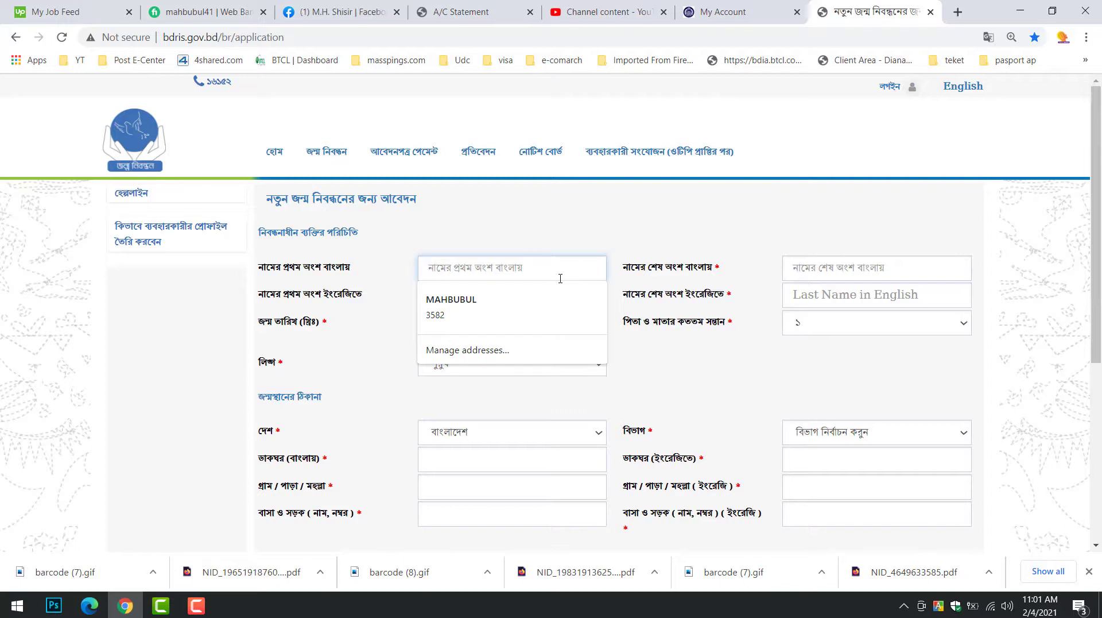
Clear the junk text and enter the child's Bangla first and last names
text(JLDJLFKKKKKKKKKKK)
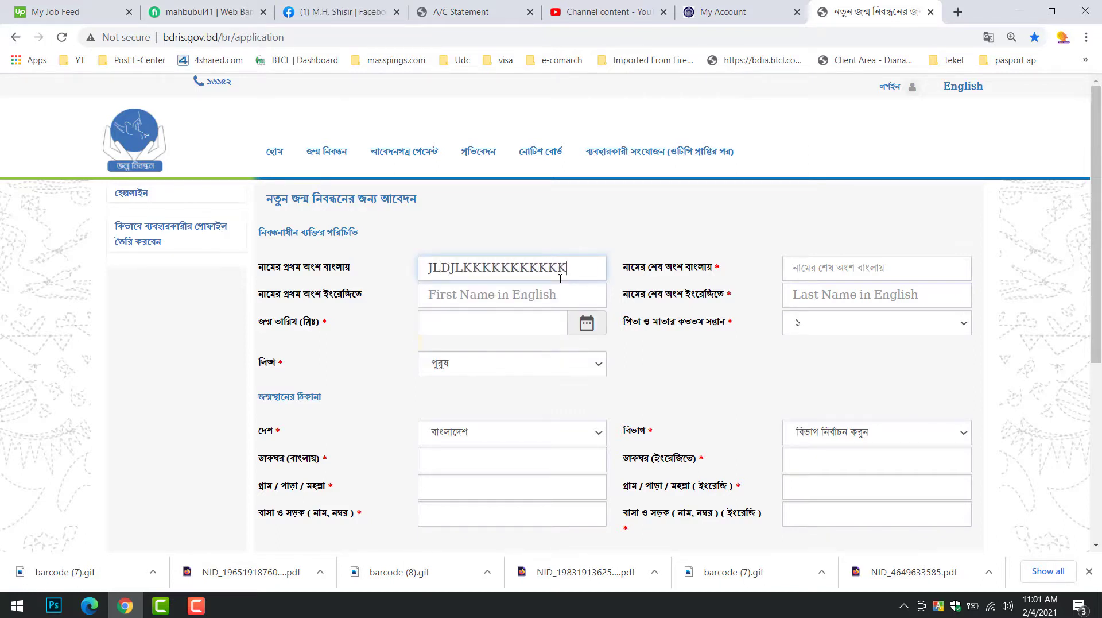
text(স)
key(ctrl+a)
key(BackSpace)
text(সিন)
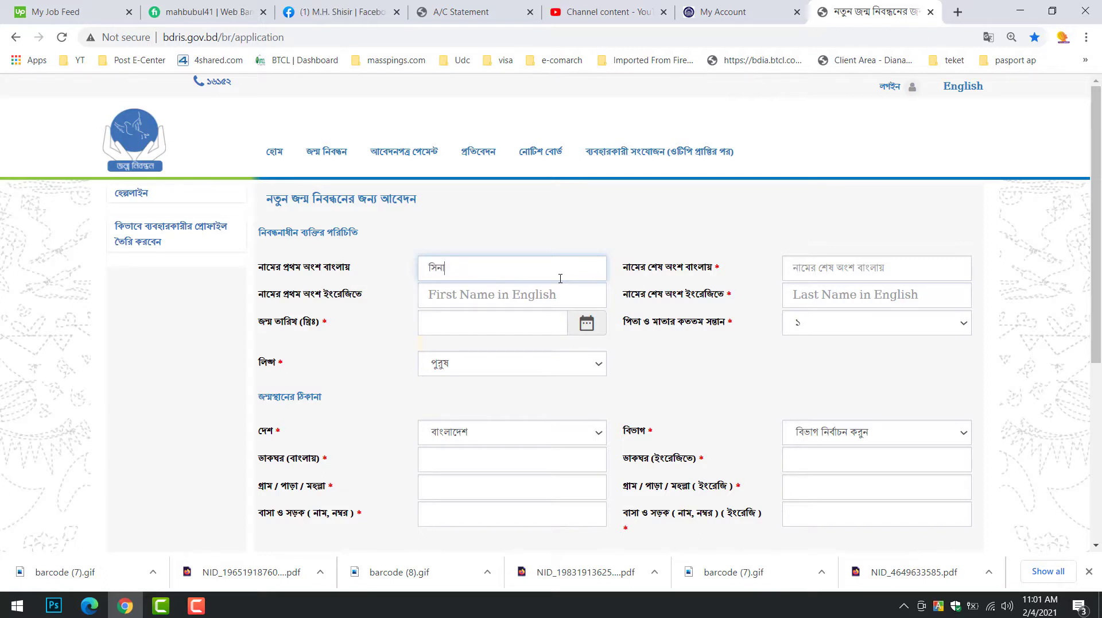
key(BackSpace)
text(ীর)
key(BackSpace)
key(BackSpace)
key(BackSpace)
key(BackSpace)
key(Tab)
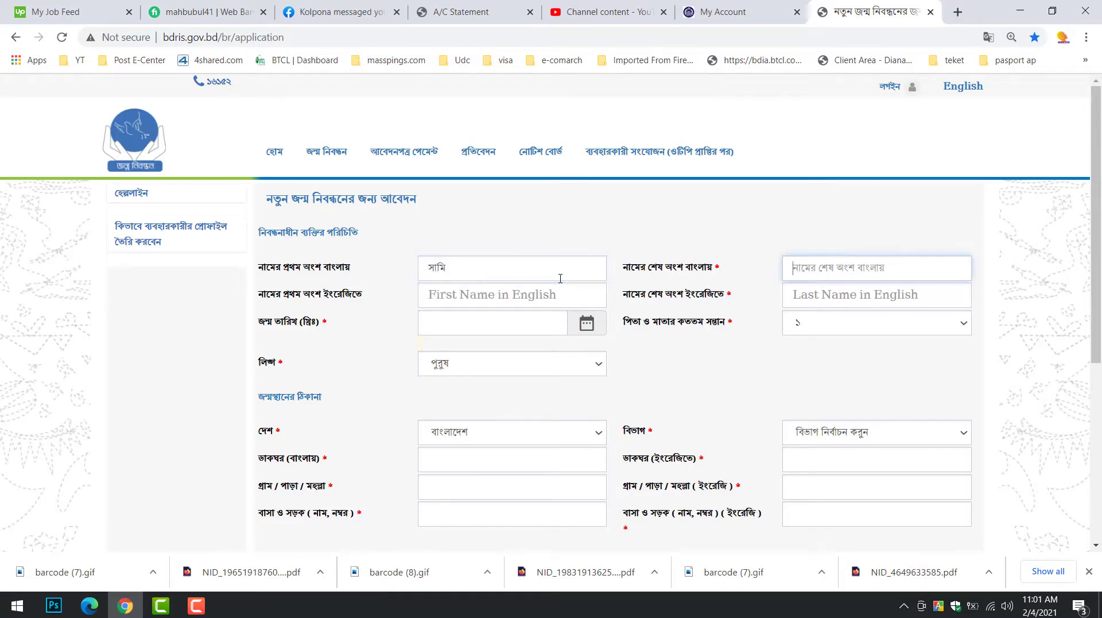
Enter the child's English first and last names and birth date 01-01-2001
key(Tab)
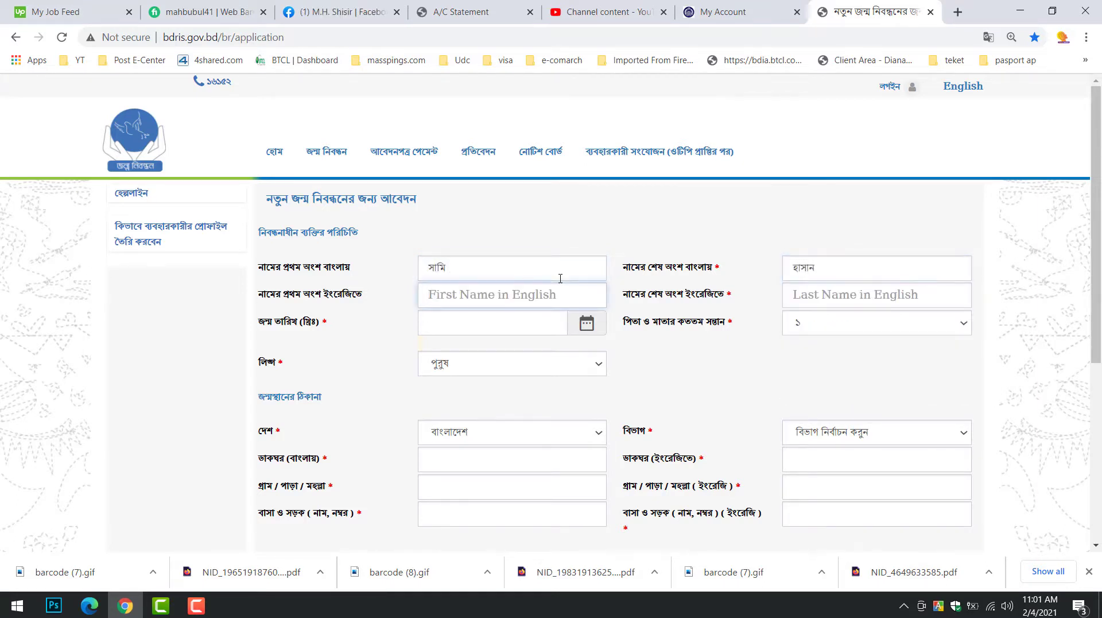
key(Tab)
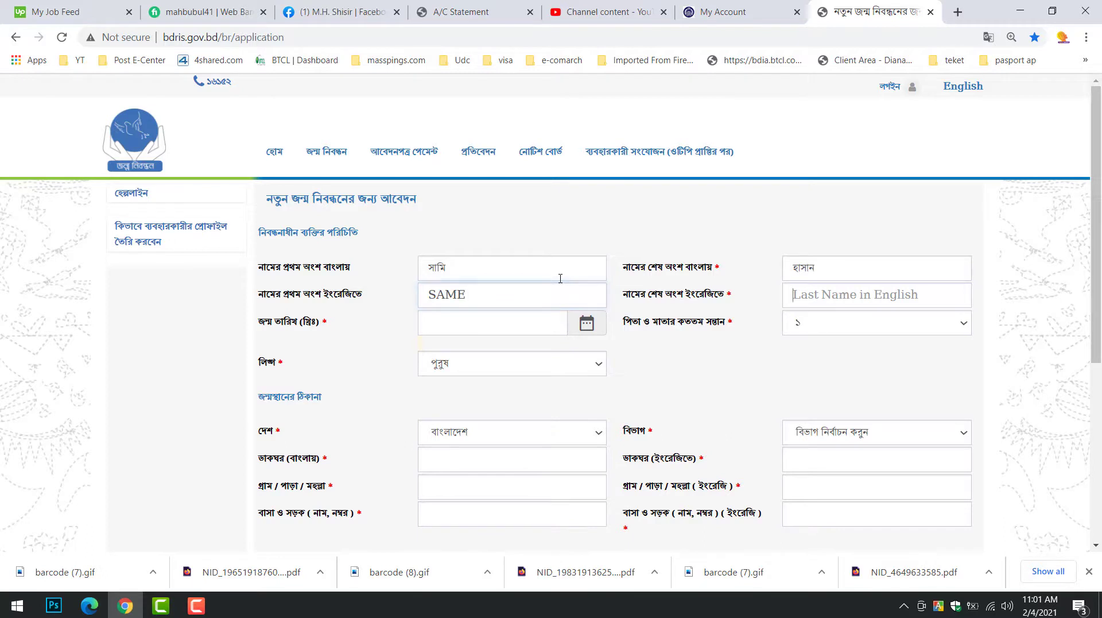
key(Tab)
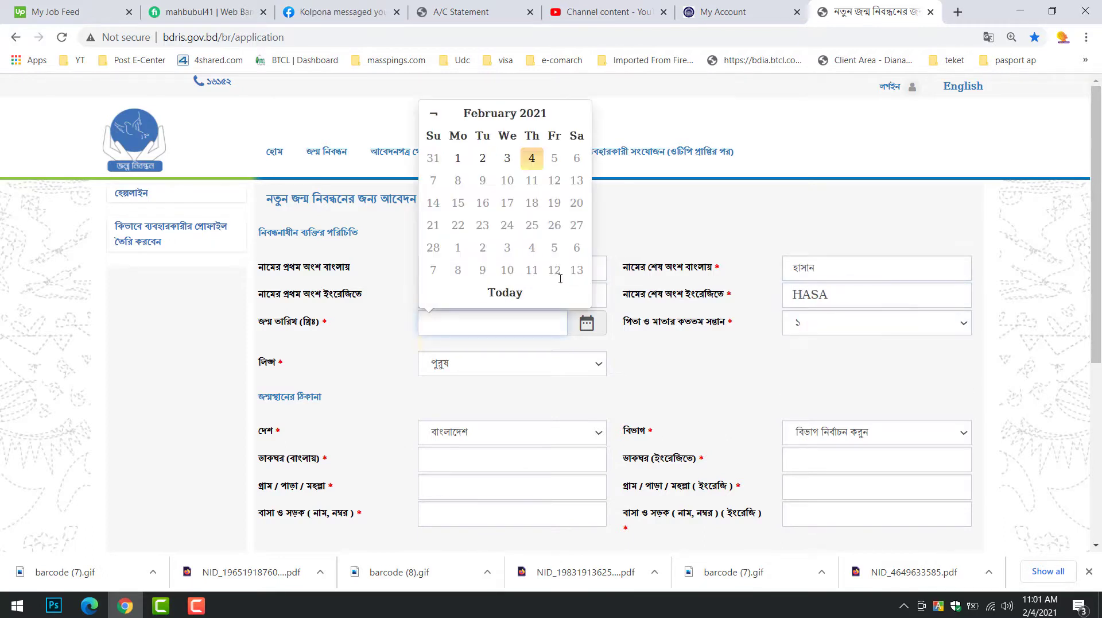
text(01-)
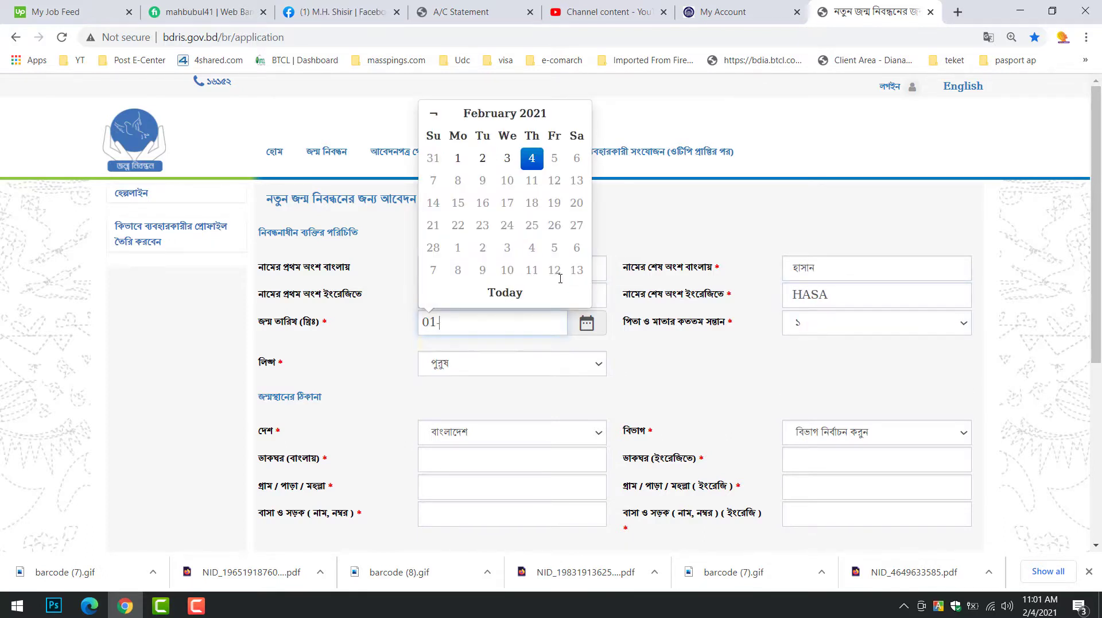
text(01-2001)
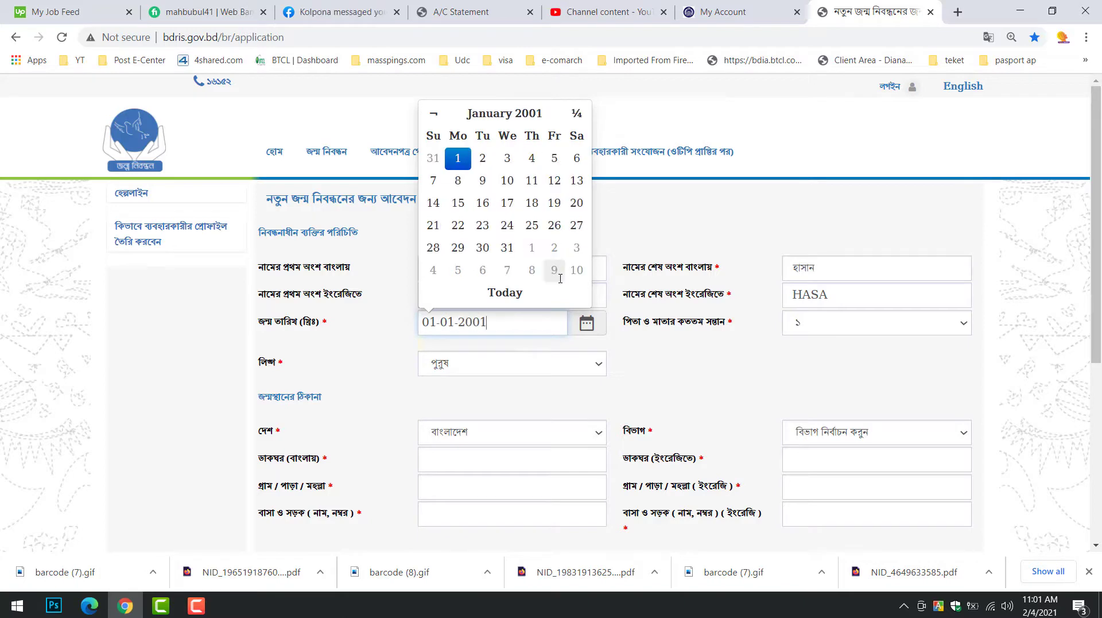
key(Tab)
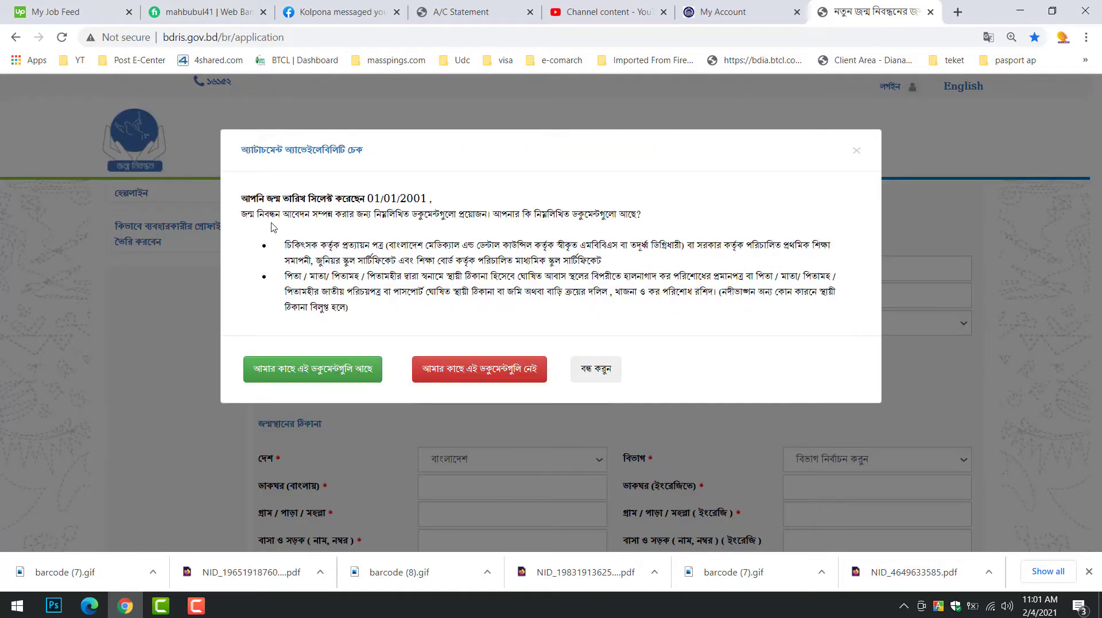
Read the required-documents list and confirm 'I have these documents'
drag(286, 244, 760, 263)
drag(417, 260, 470, 291)
drag(417, 245, 513, 265)
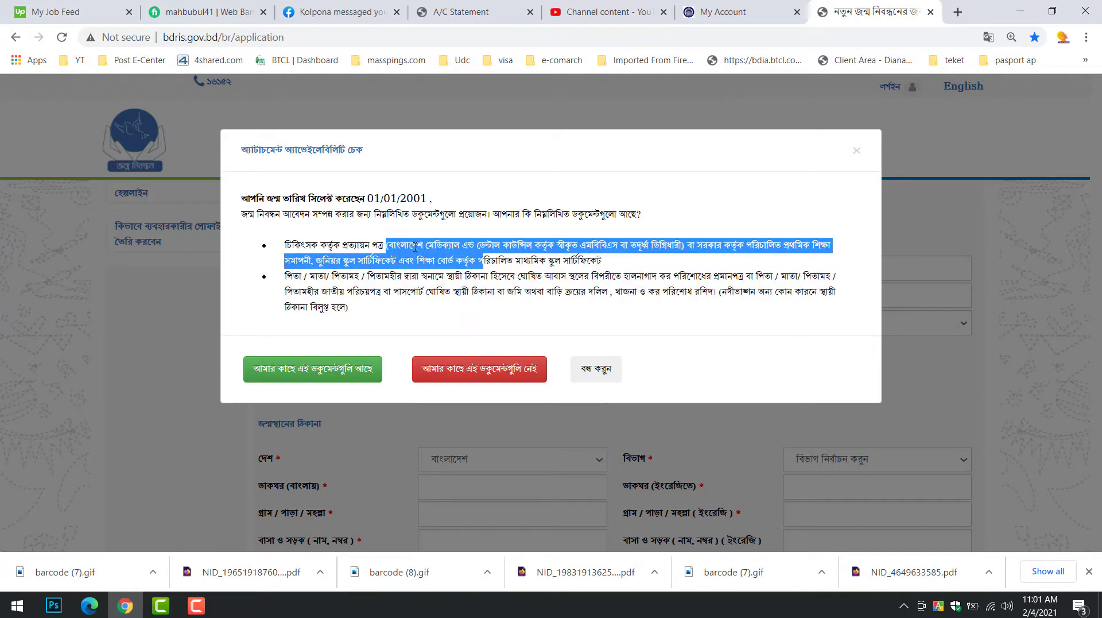
click(515, 258)
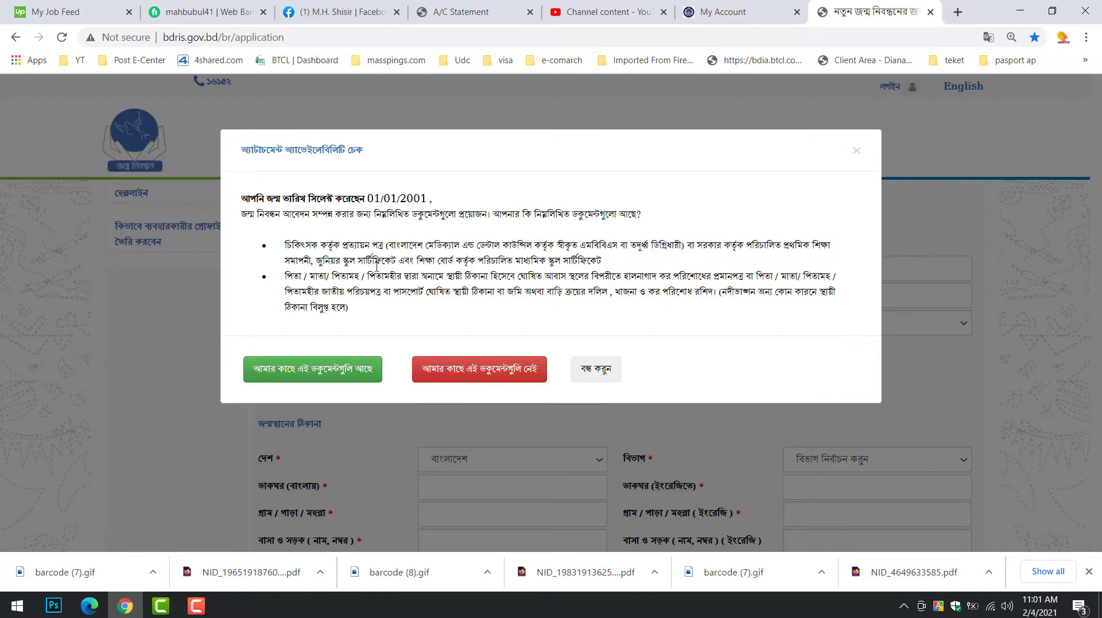
drag(639, 262, 684, 248)
click(421, 247)
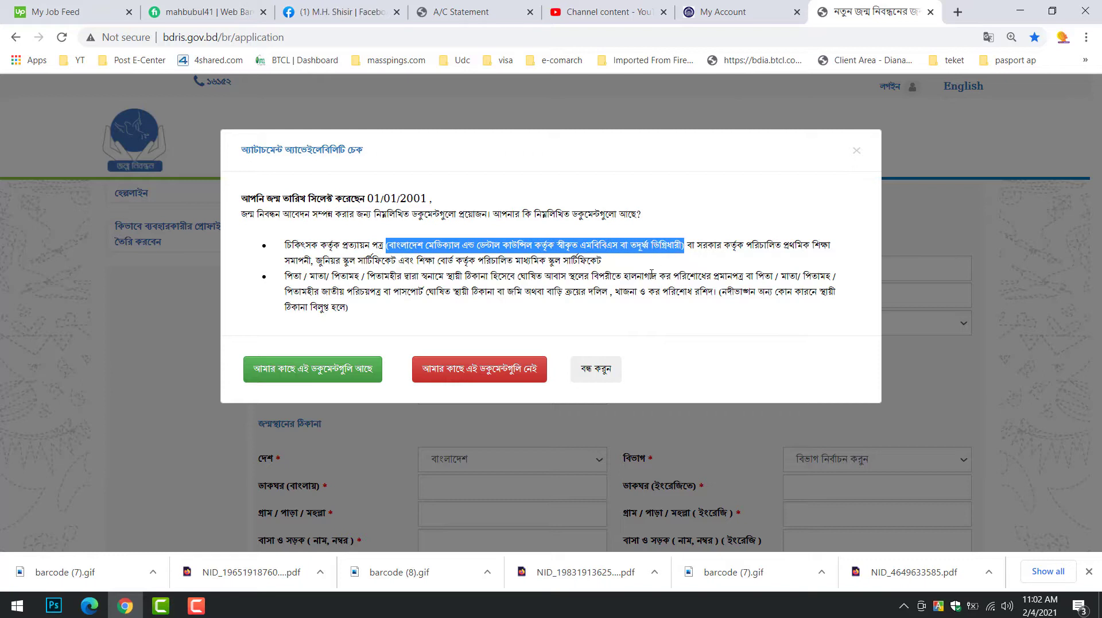
click(634, 322)
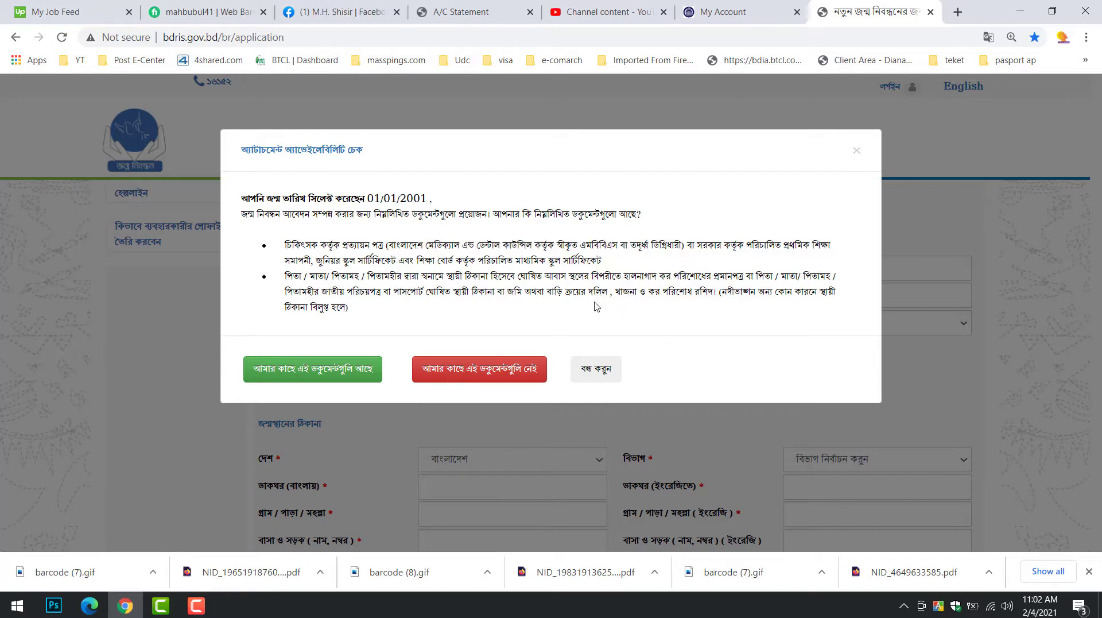
click(324, 370)
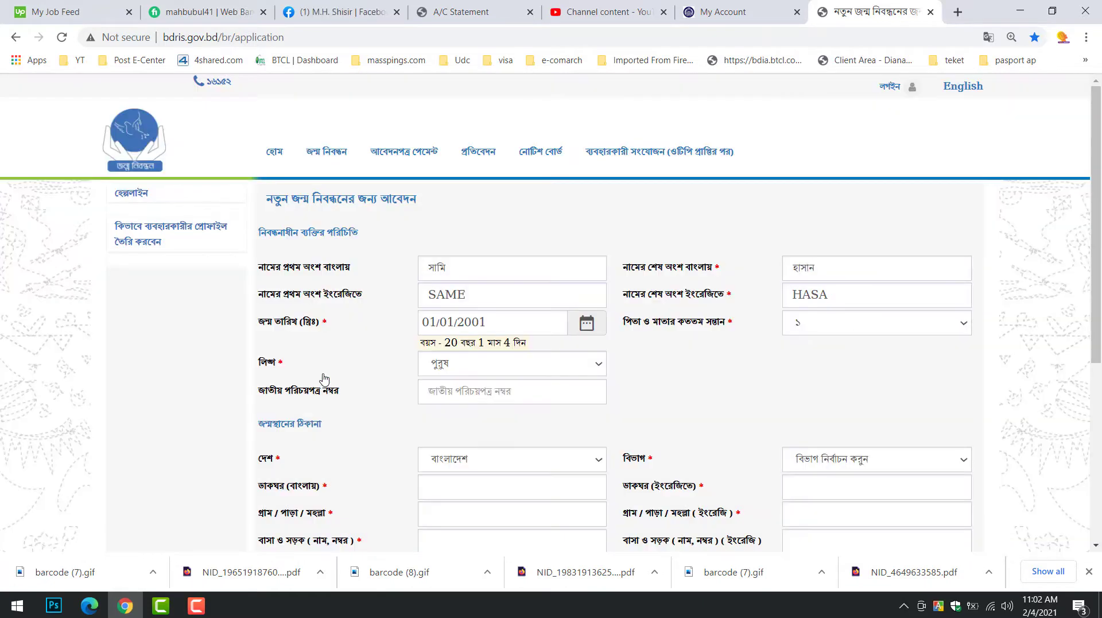
Keep gender as পুরুষ and birth order as ১, leaving national ID blank
click(519, 370)
click(516, 369)
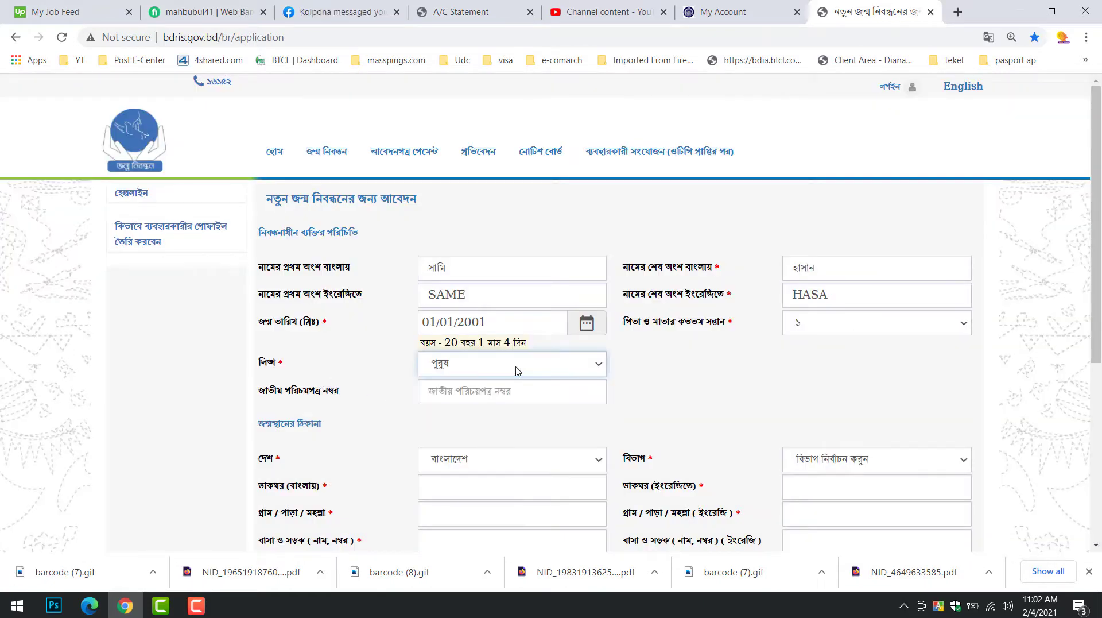
click(529, 369)
click(536, 369)
click(447, 393)
text(0)
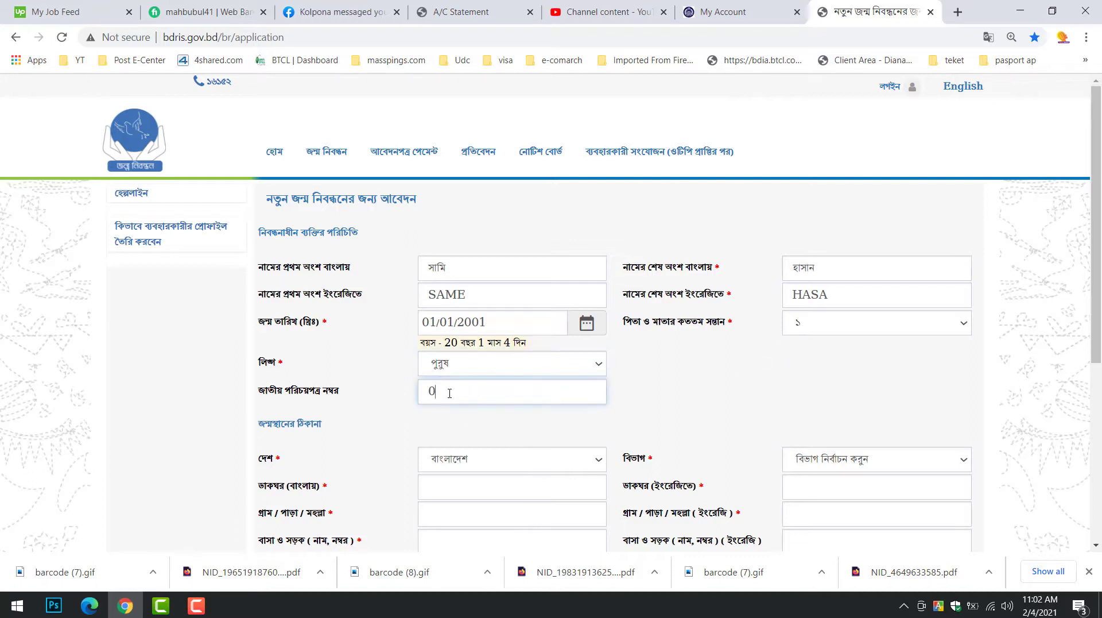
key(BackSpace)
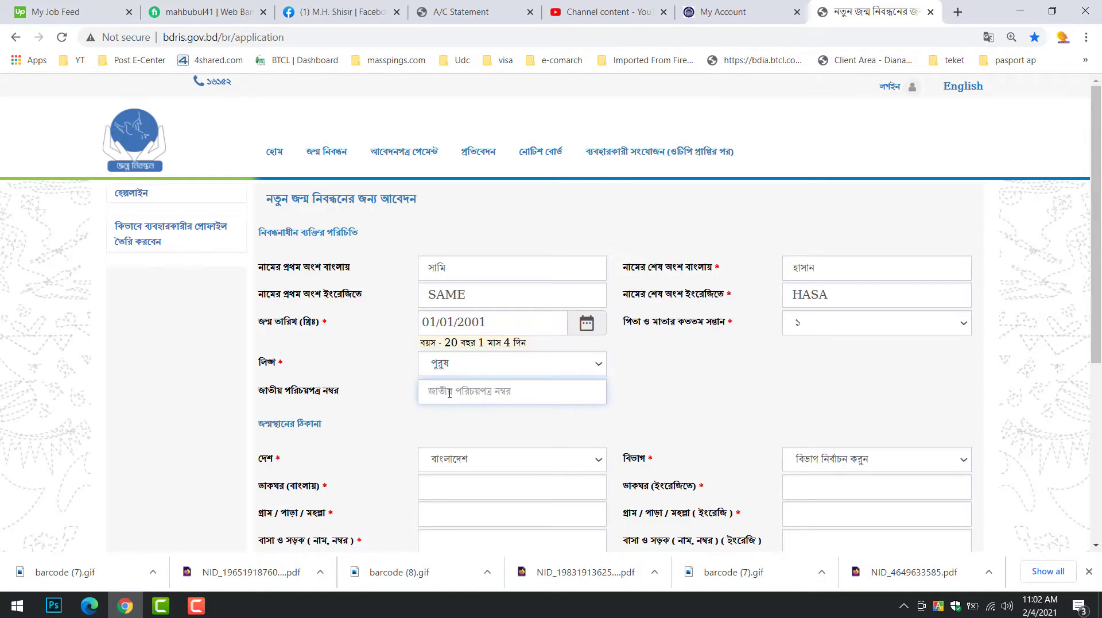
click(898, 322)
click(807, 376)
scroll(807, 377, down, 3)
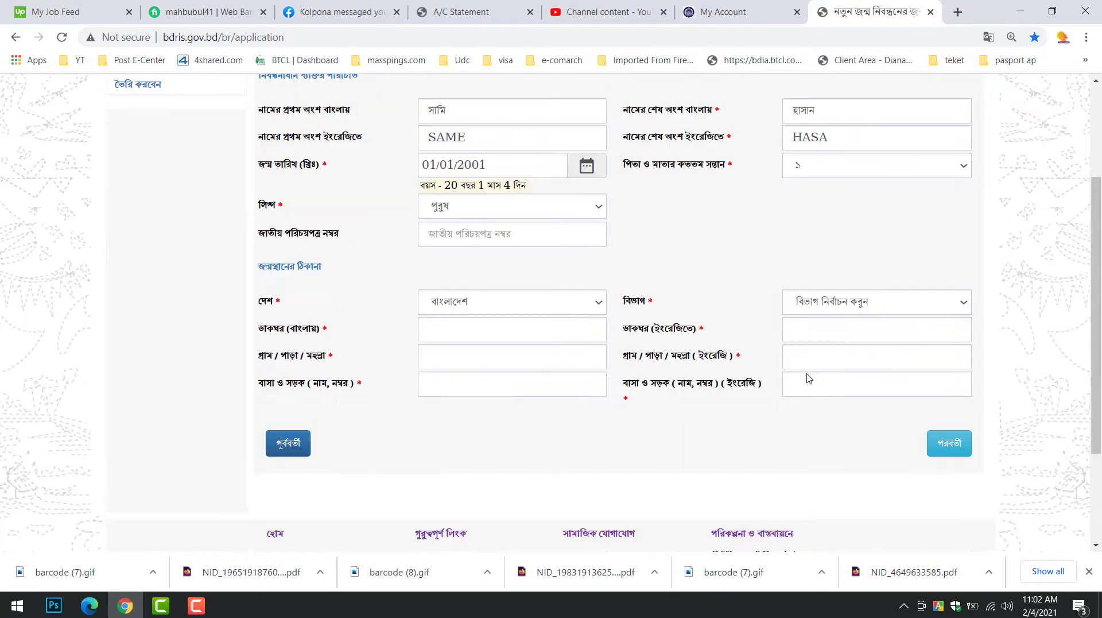
click(846, 300)
click(846, 342)
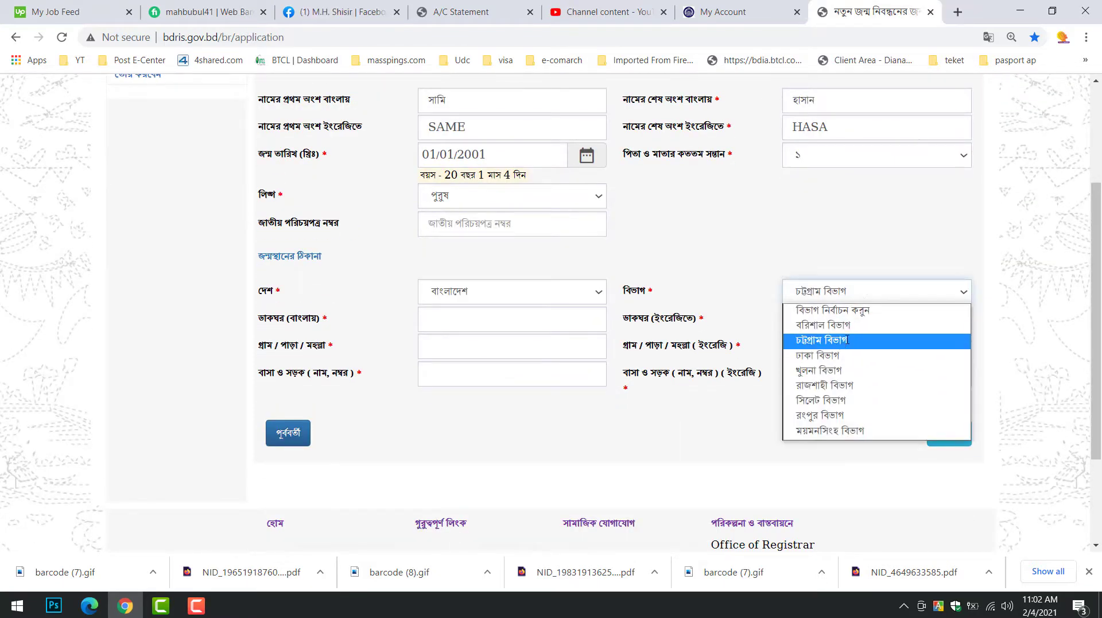
click(578, 324)
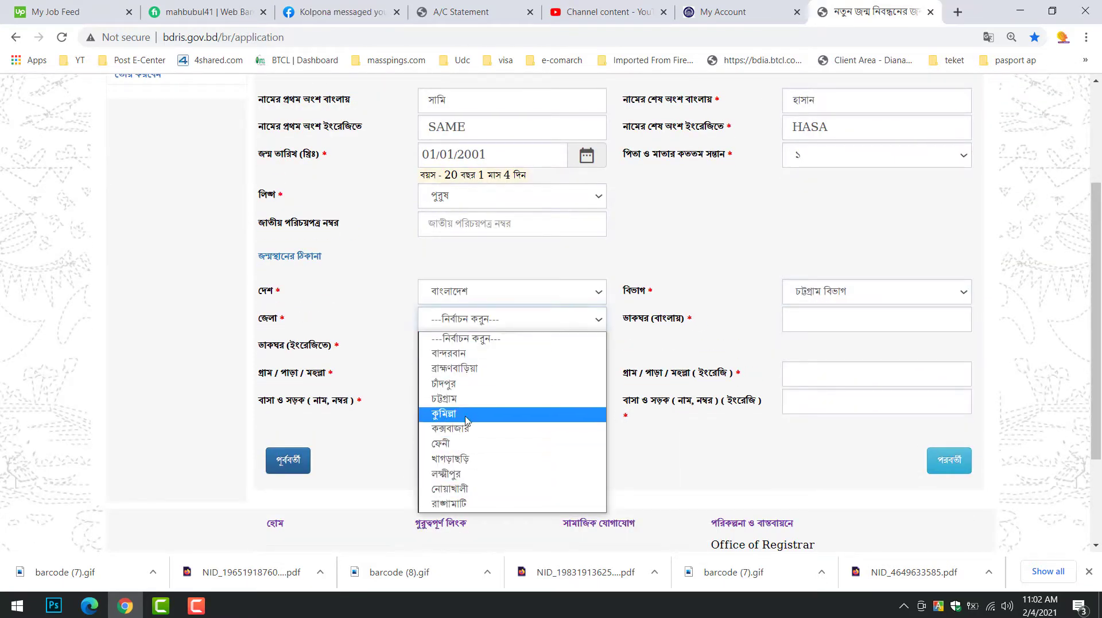
click(488, 416)
click(835, 320)
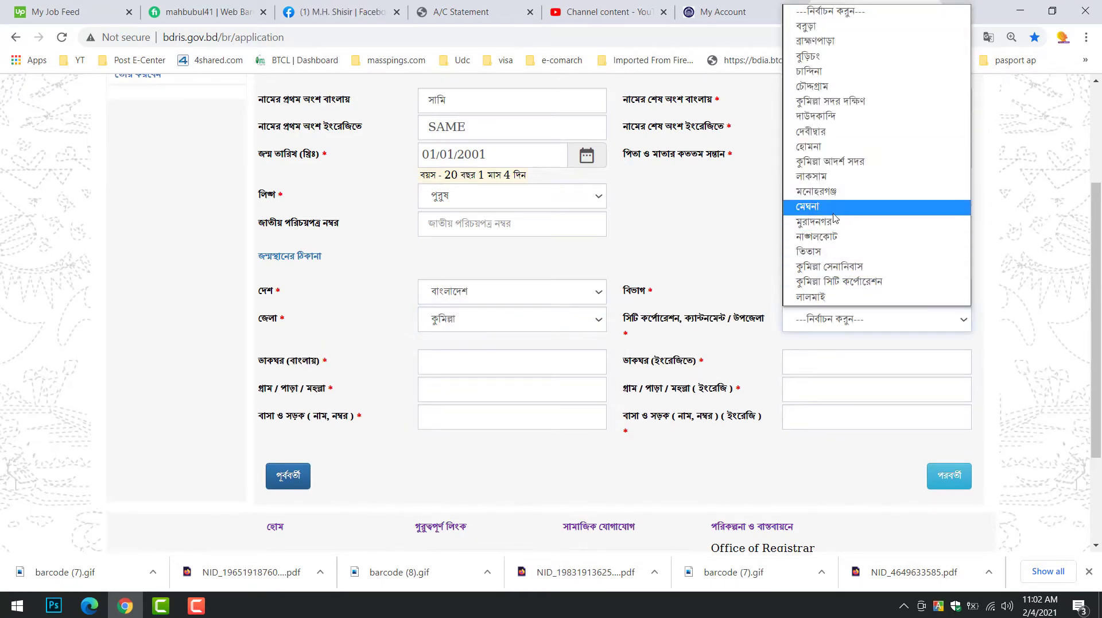
click(828, 237)
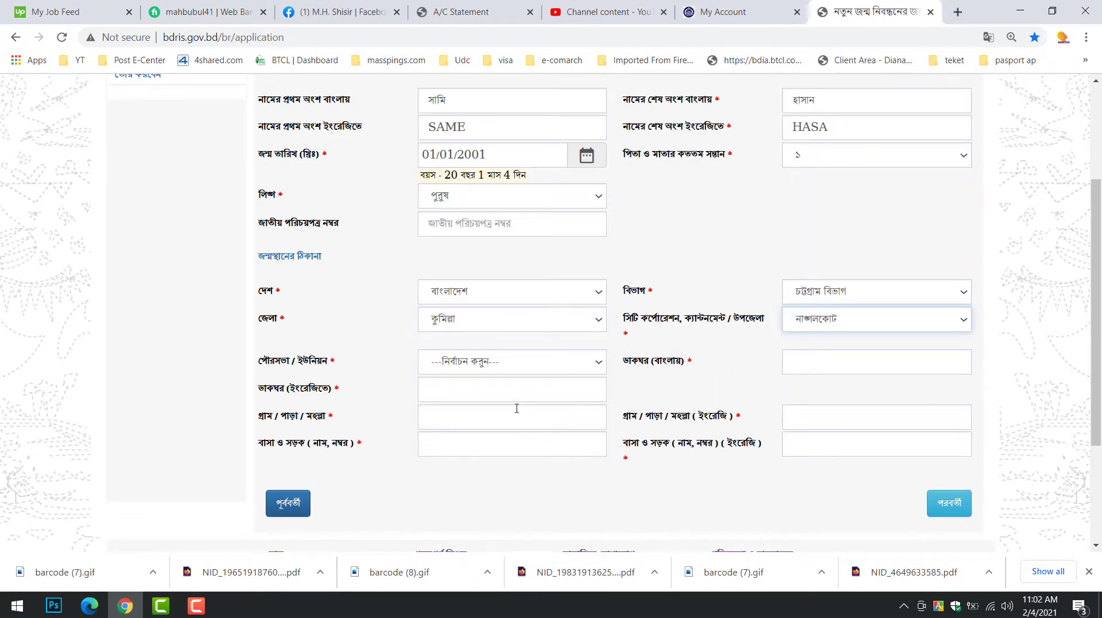
click(516, 370)
click(479, 313)
scroll(591, 344, down, 3)
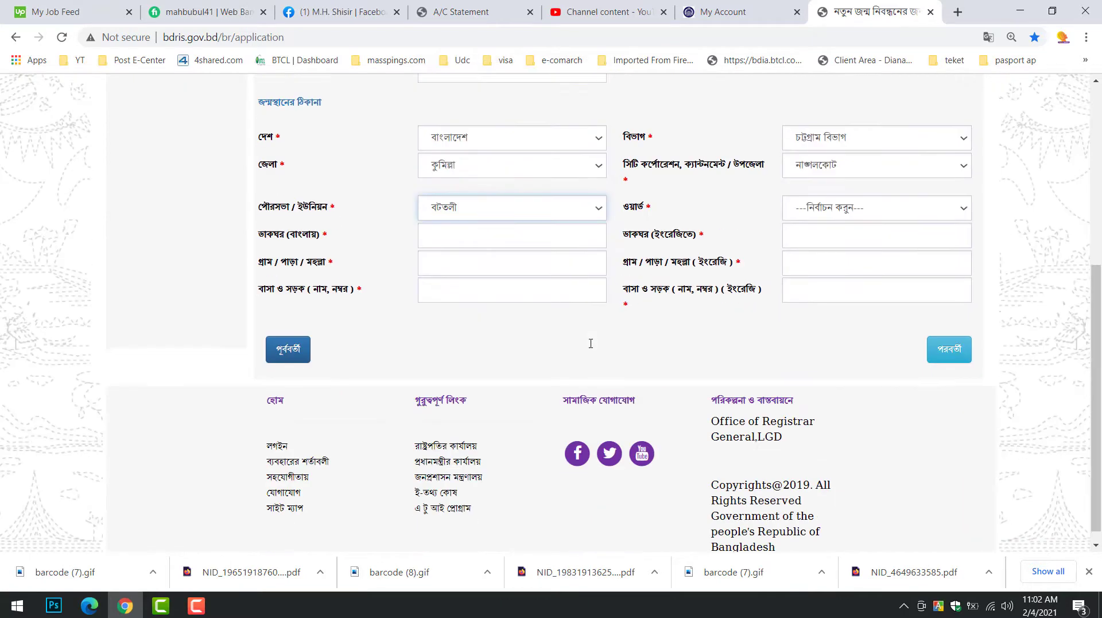
click(848, 195)
click(849, 244)
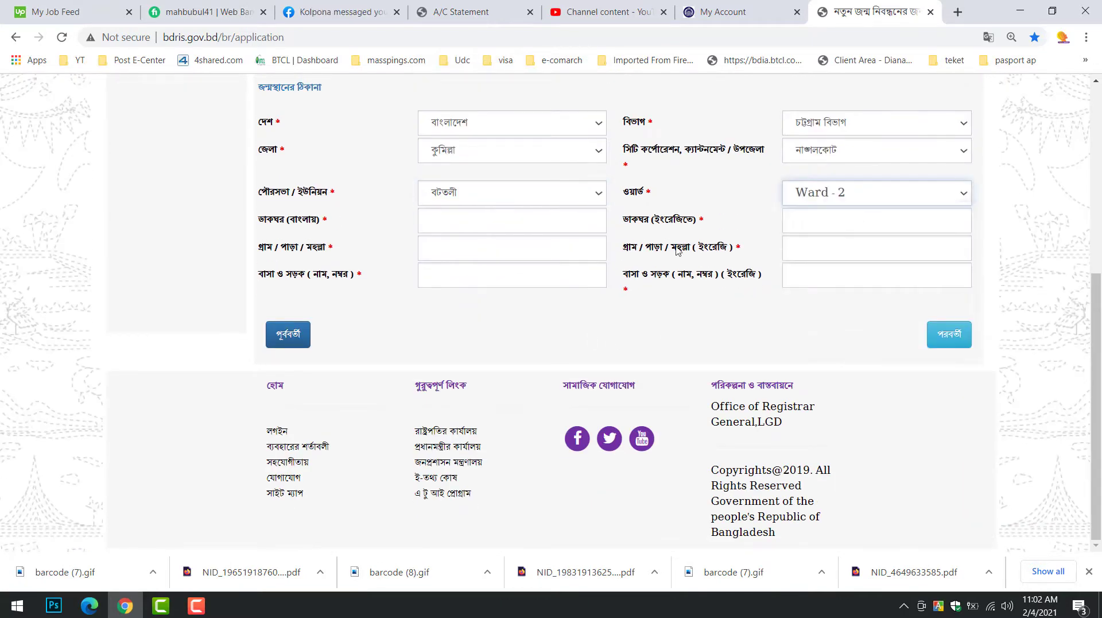
click(543, 224)
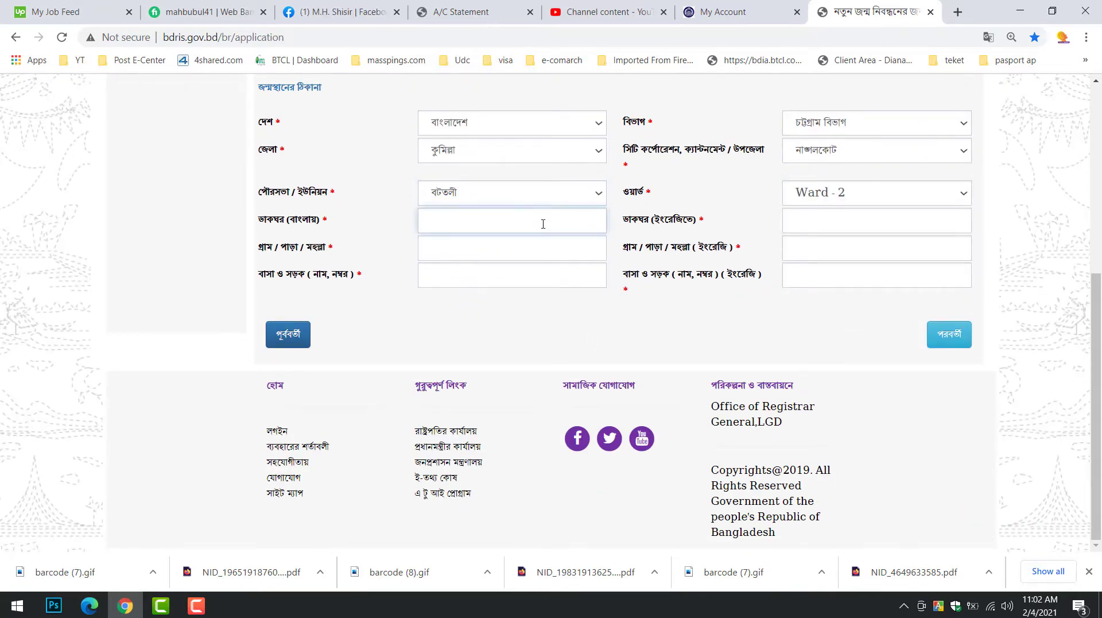
Fill the birthplace post office in Bangla and English from the saved suggestions
click(543, 224)
click(529, 249)
click(814, 238)
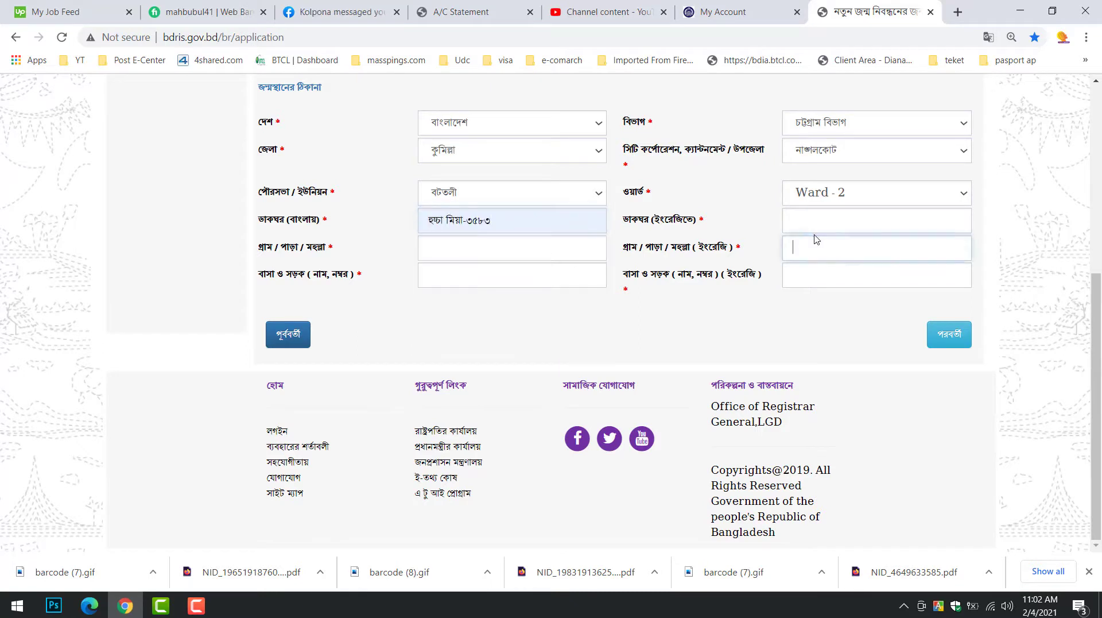
click(828, 225)
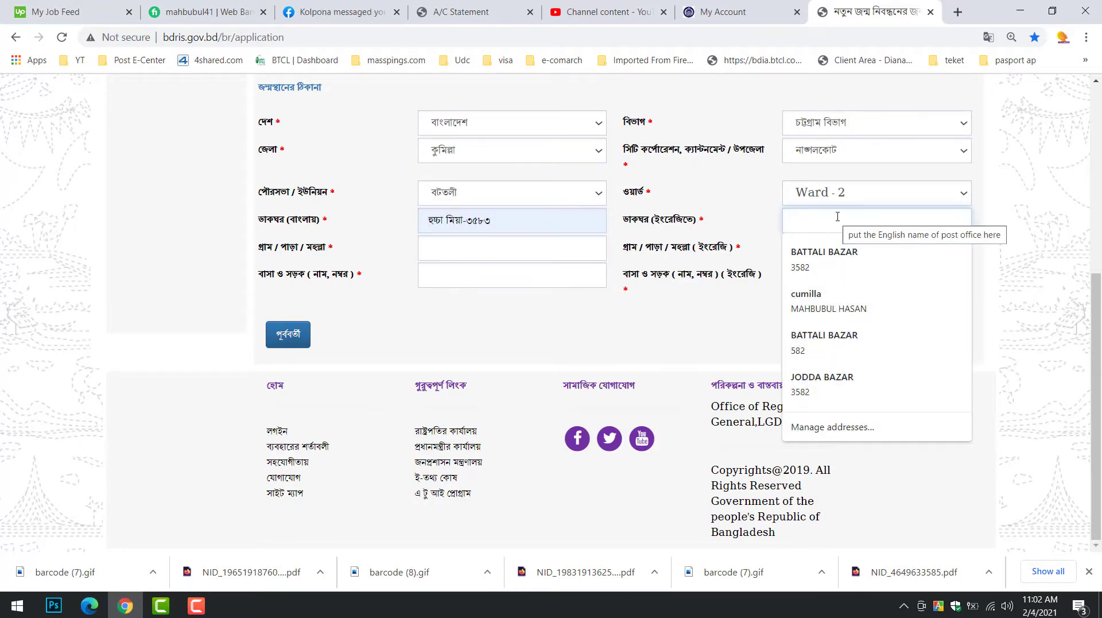
text(বগ)
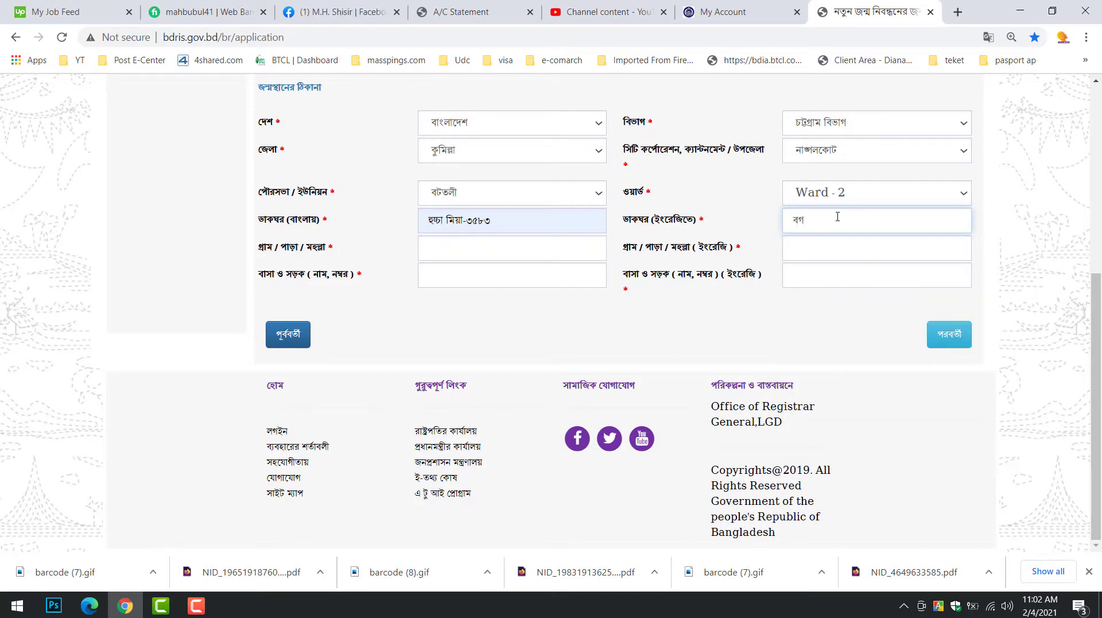
text(HO)
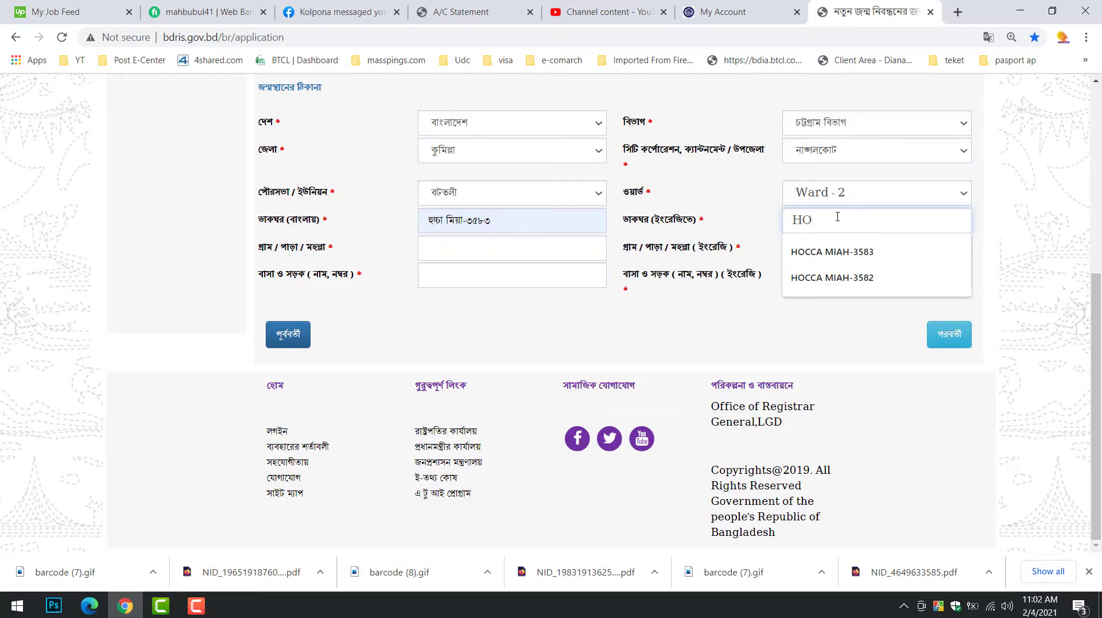
key(Down)
key(Return)
Enter the village and house/road names in Bangla and English, then continue to parents' information
click(528, 242)
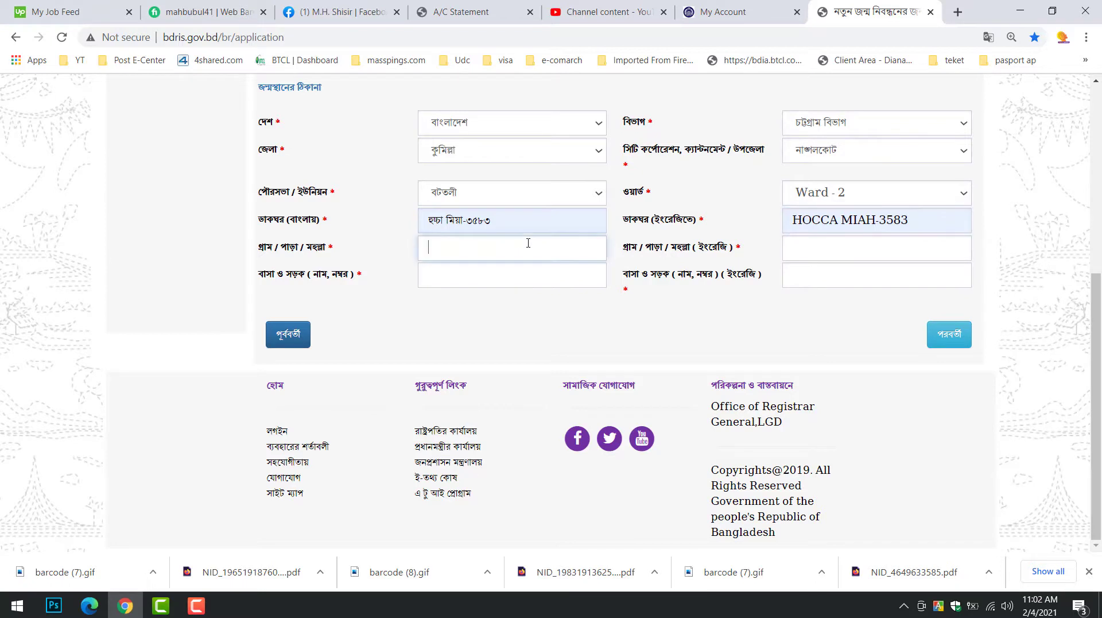
key(Tab)
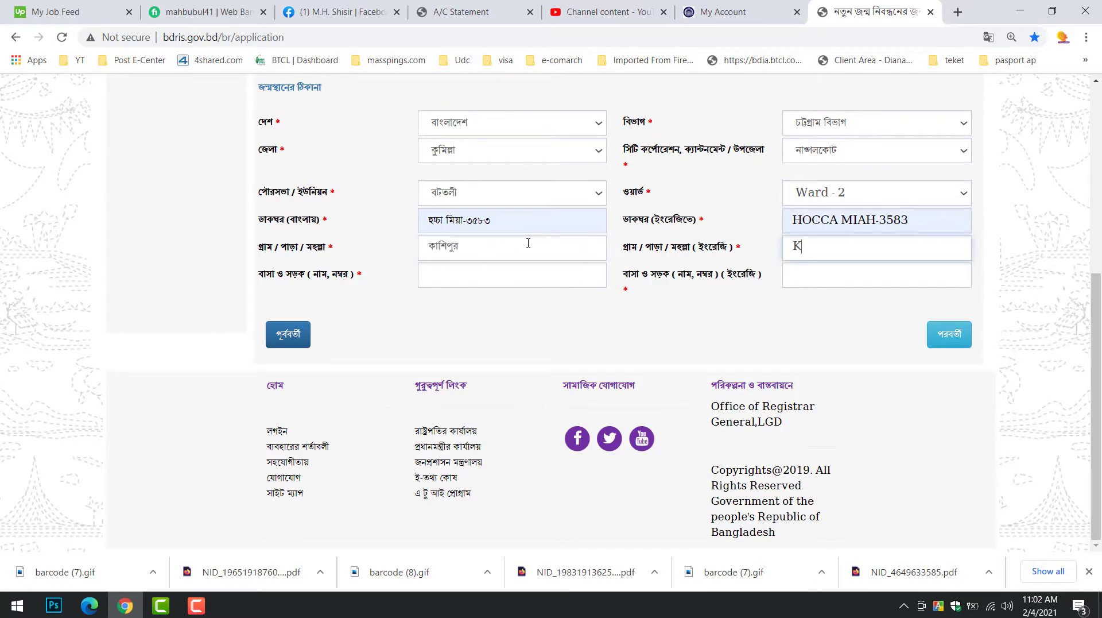
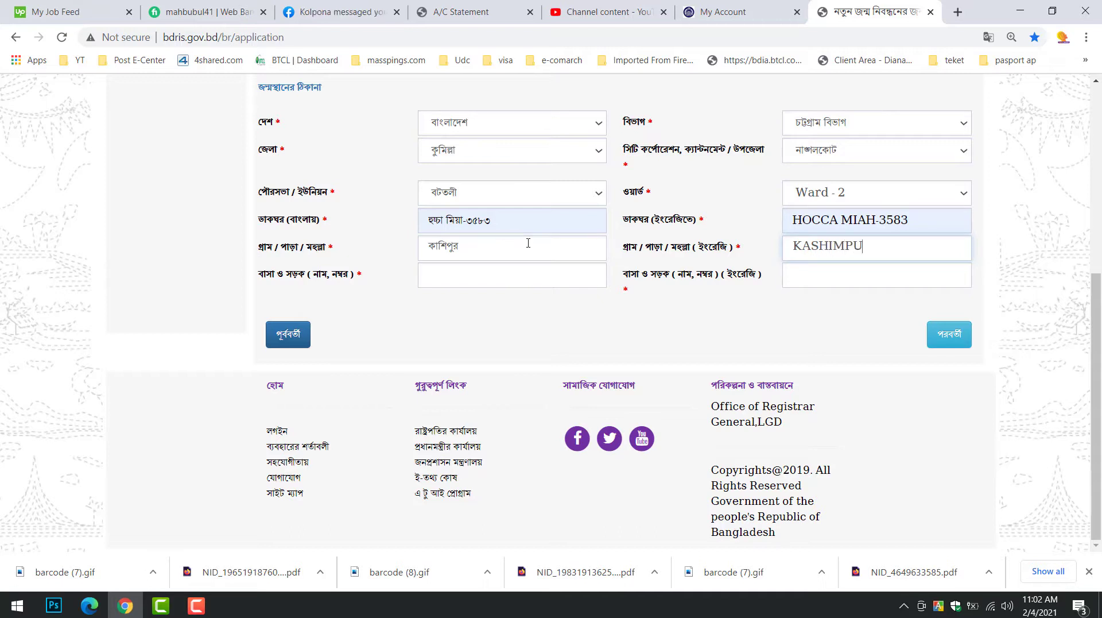
key(Tab)
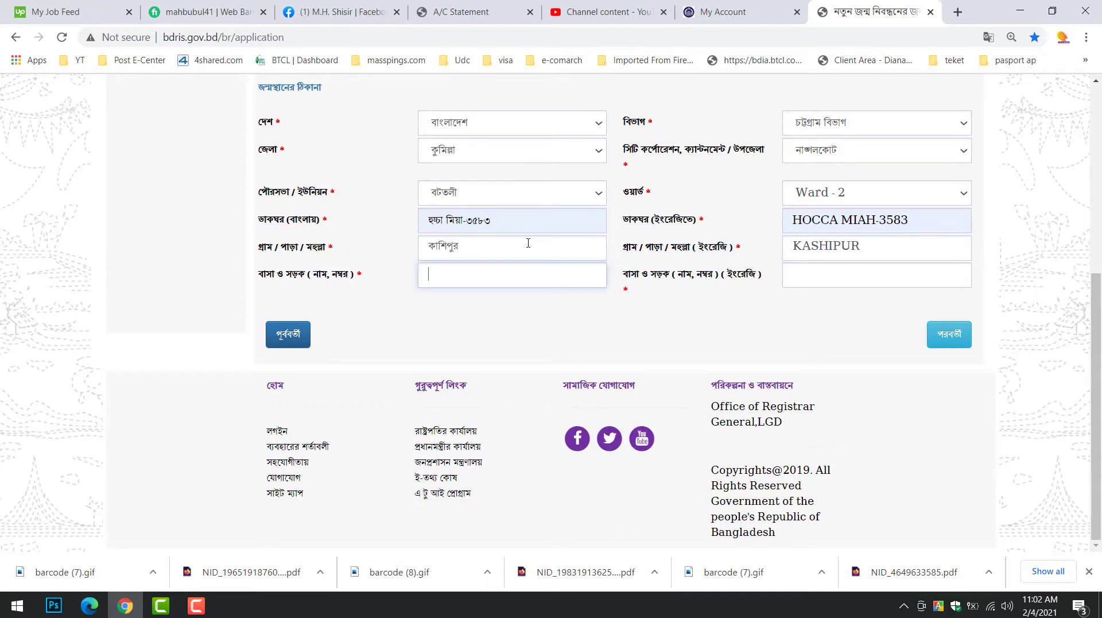
text(K)
key(BackSpace)
key(Tab)
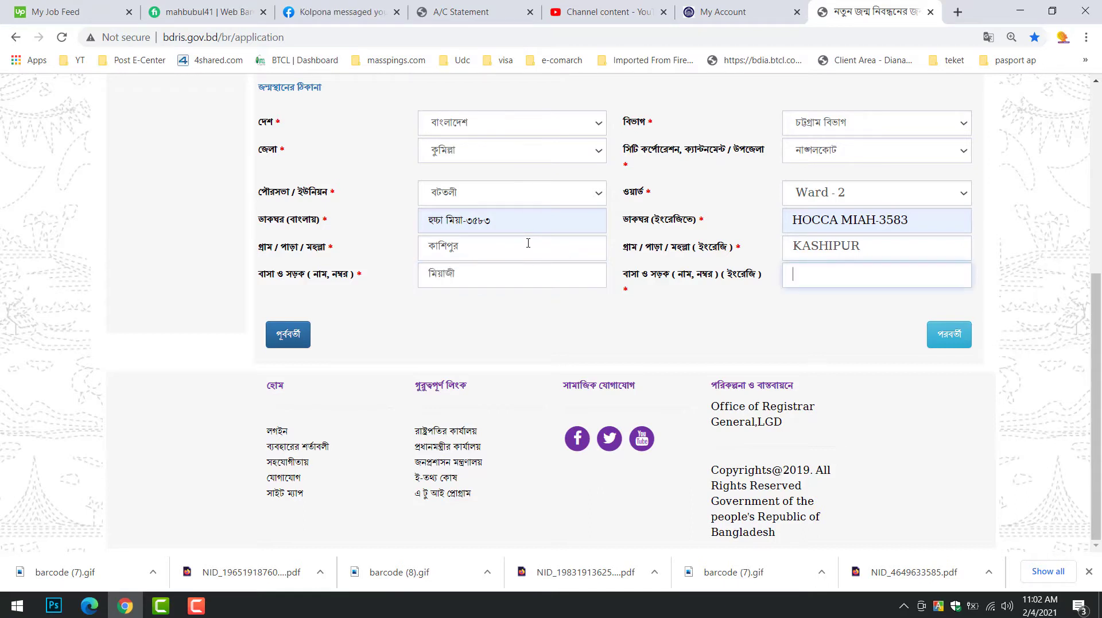
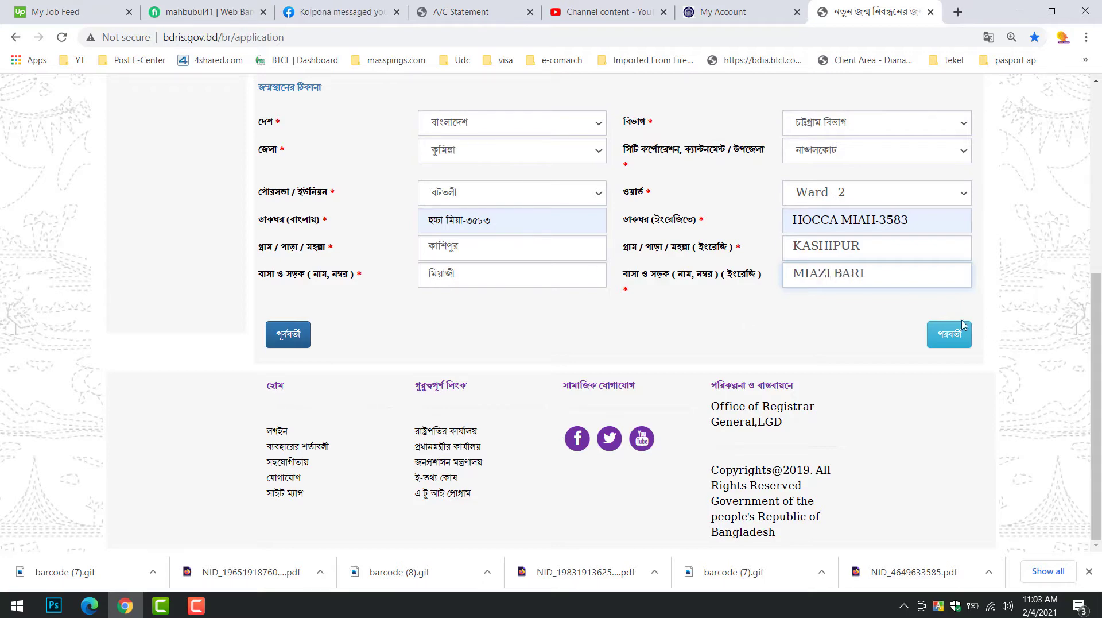
click(949, 334)
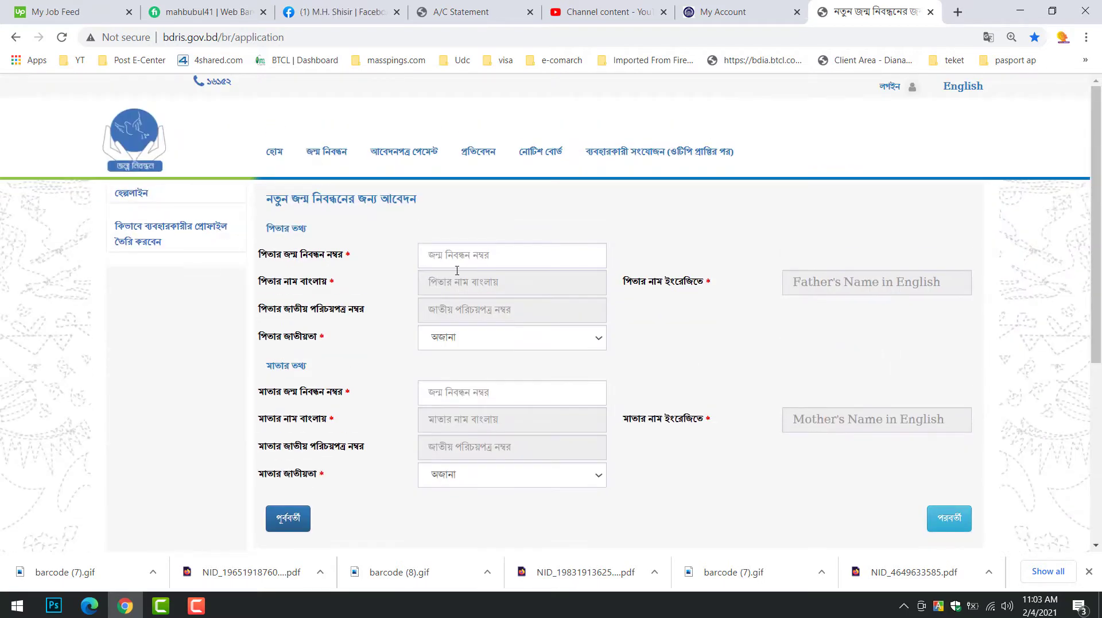
Fill the father's saved birth registration number and keep his nationality Bangladeshi
click(456, 262)
click(642, 243)
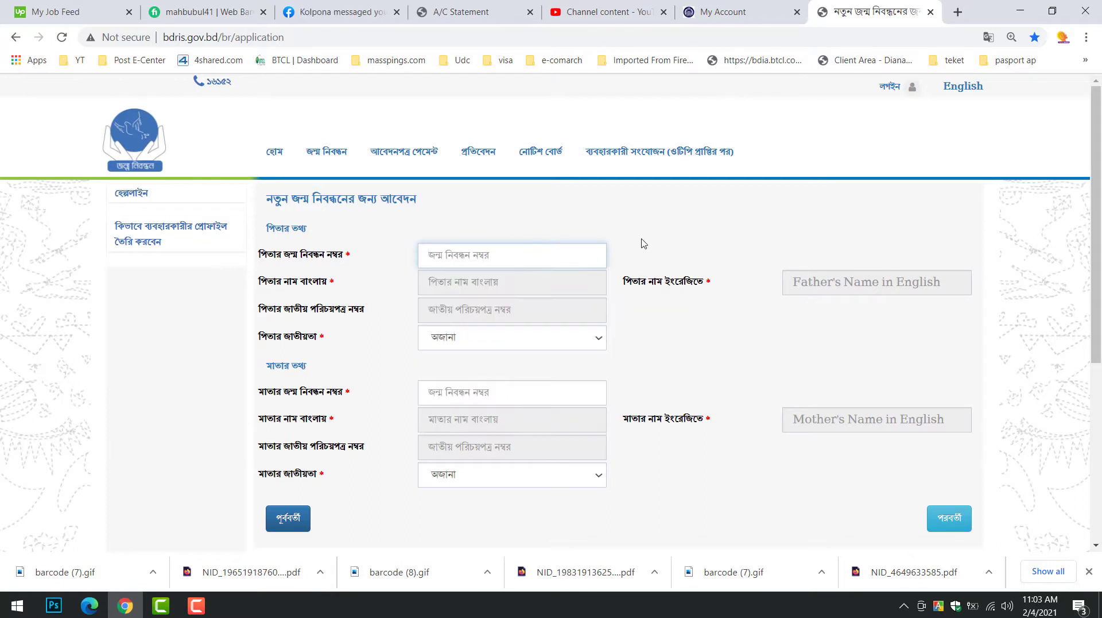
click(533, 257)
click(519, 283)
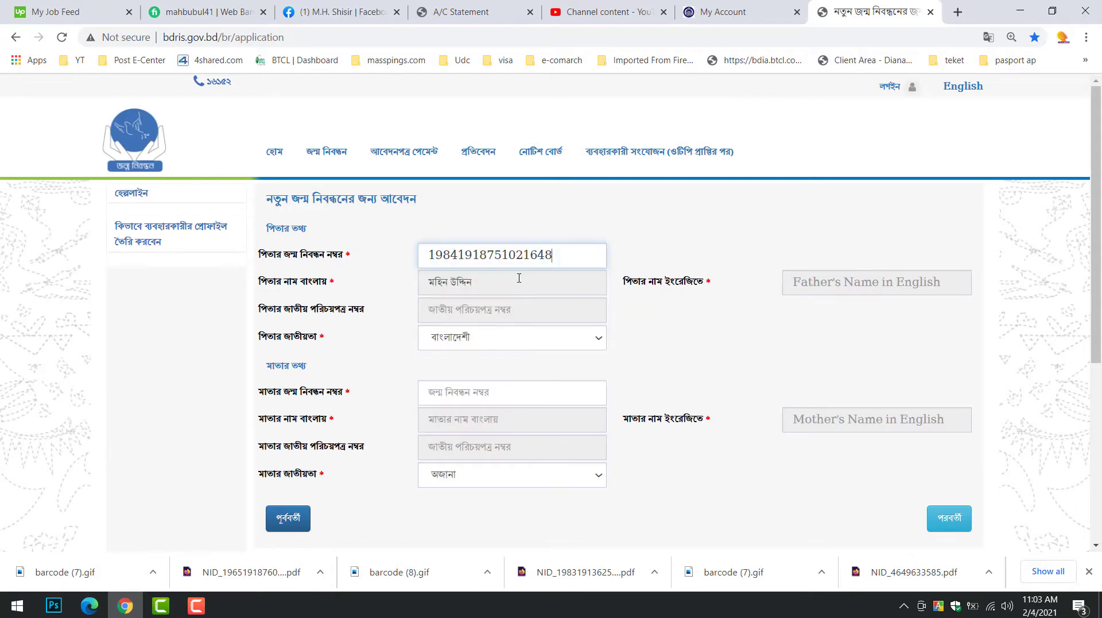
click(491, 342)
click(492, 341)
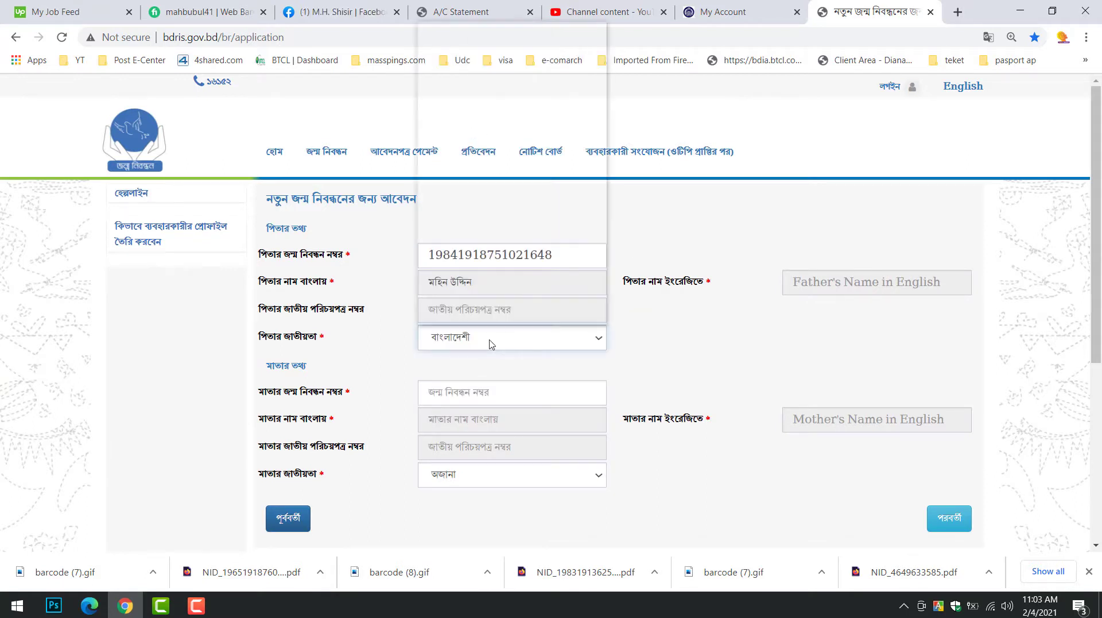
Choose the correct saved birth registration number for the mother and proceed to address questions
click(497, 393)
click(489, 429)
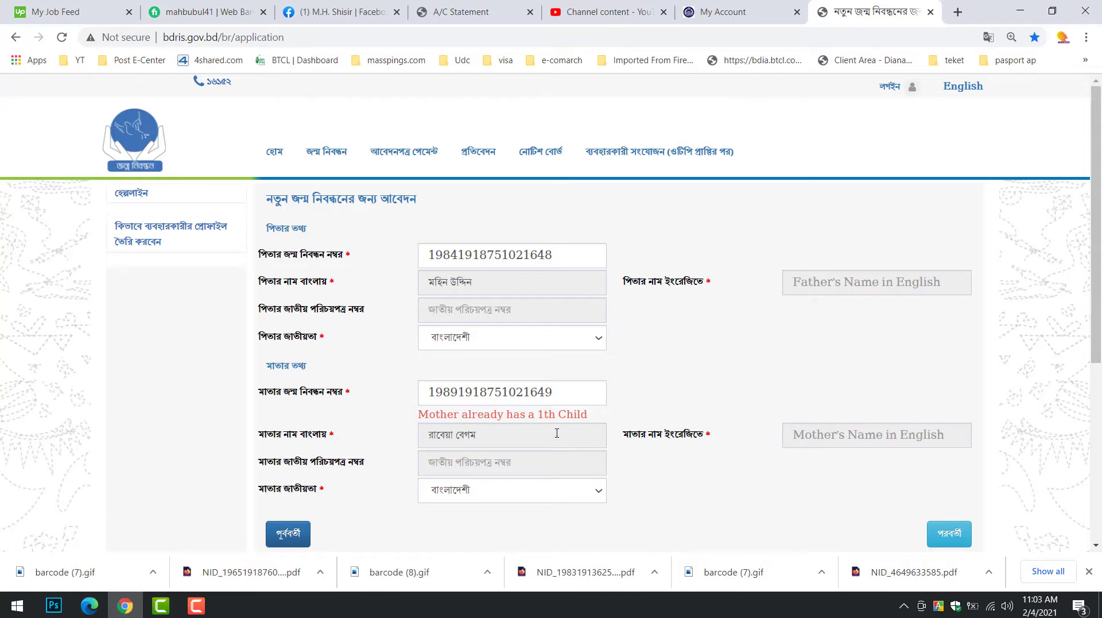
drag(567, 399, 412, 398)
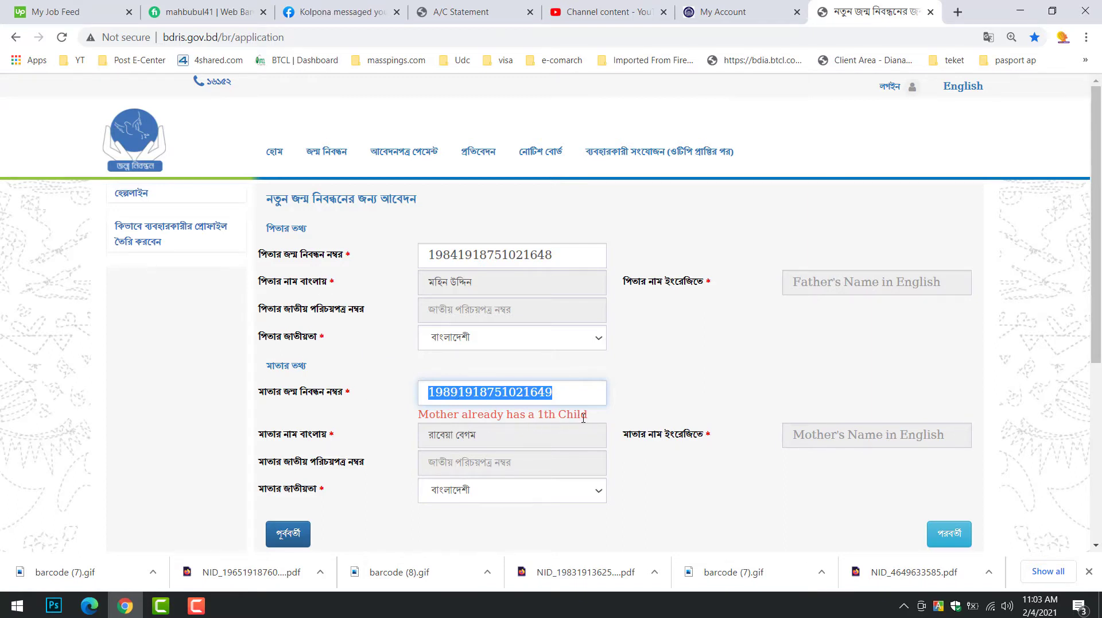
click(597, 420)
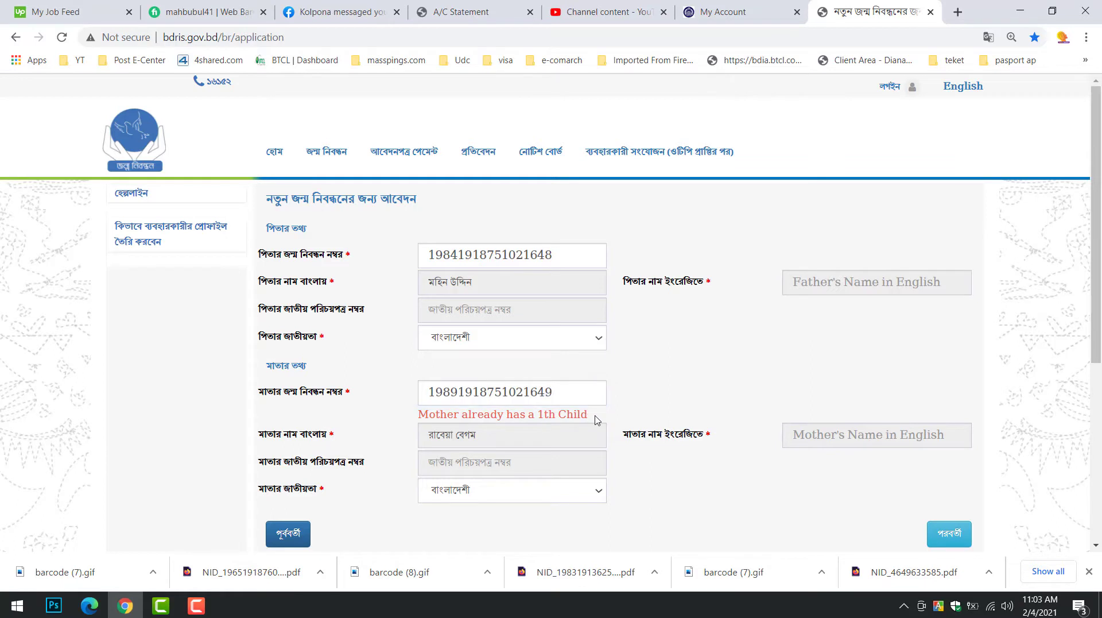
double_click(566, 398)
key(BackSpace)
click(532, 394)
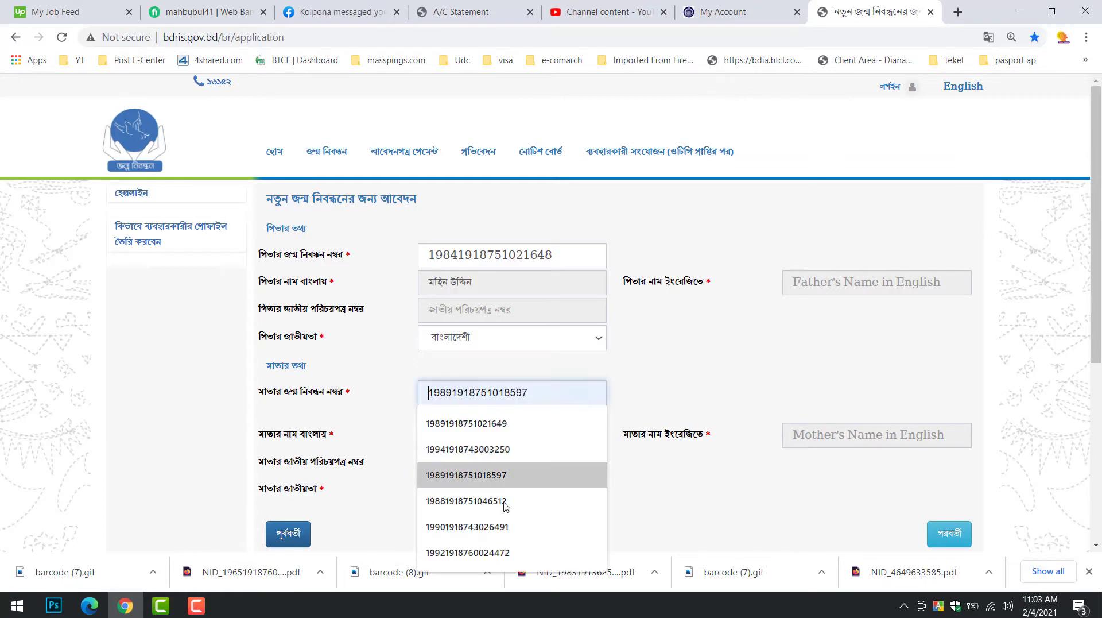
click(508, 498)
double_click(557, 403)
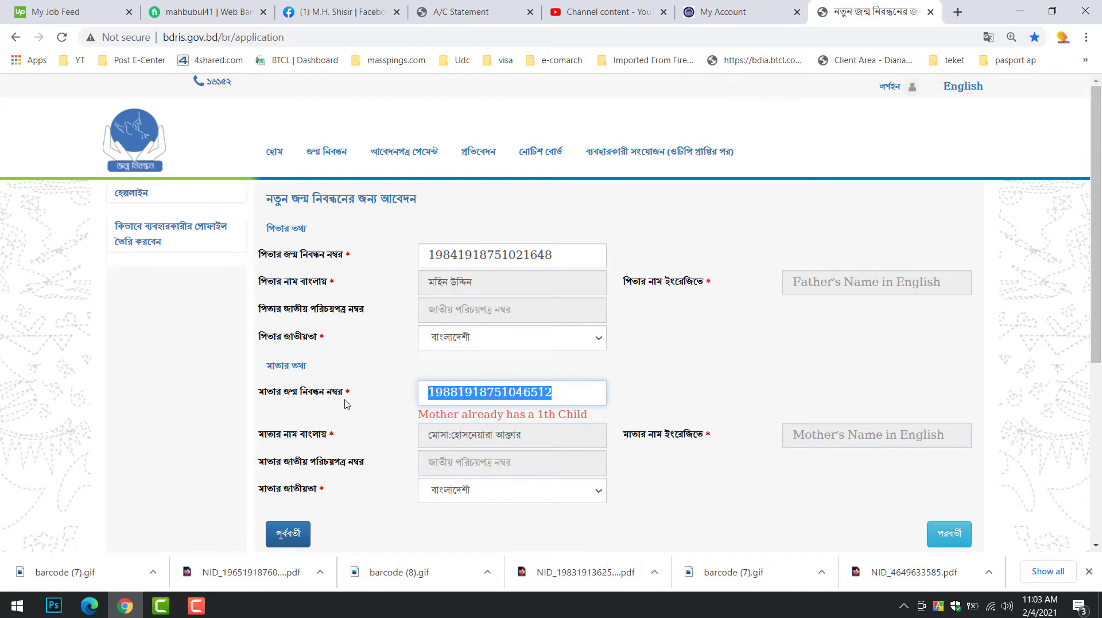
key(BackSpace)
click(510, 398)
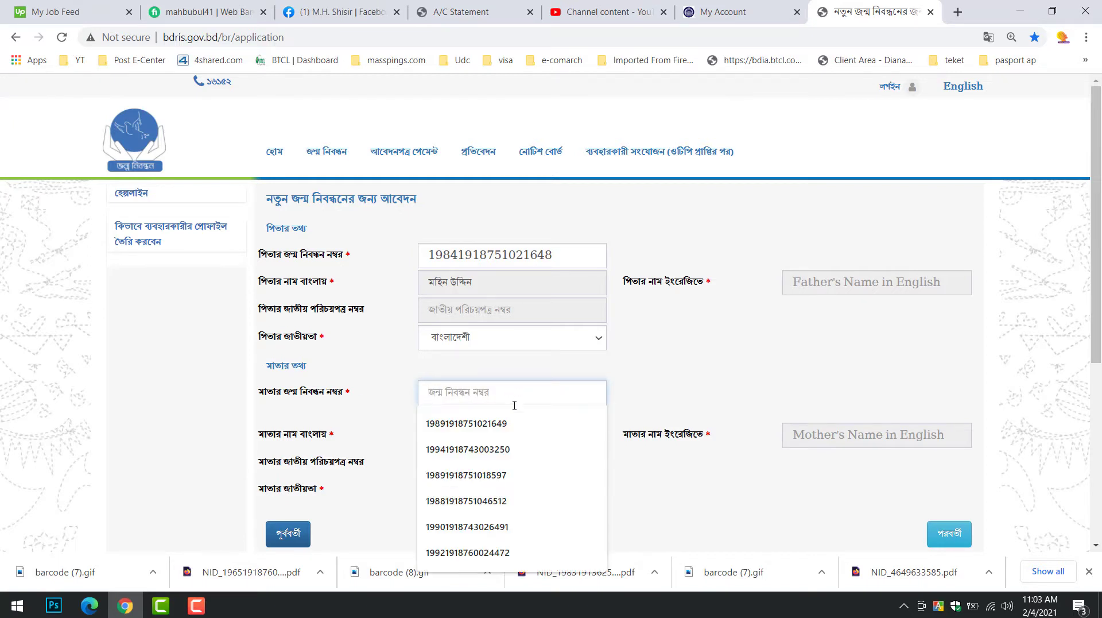
click(511, 552)
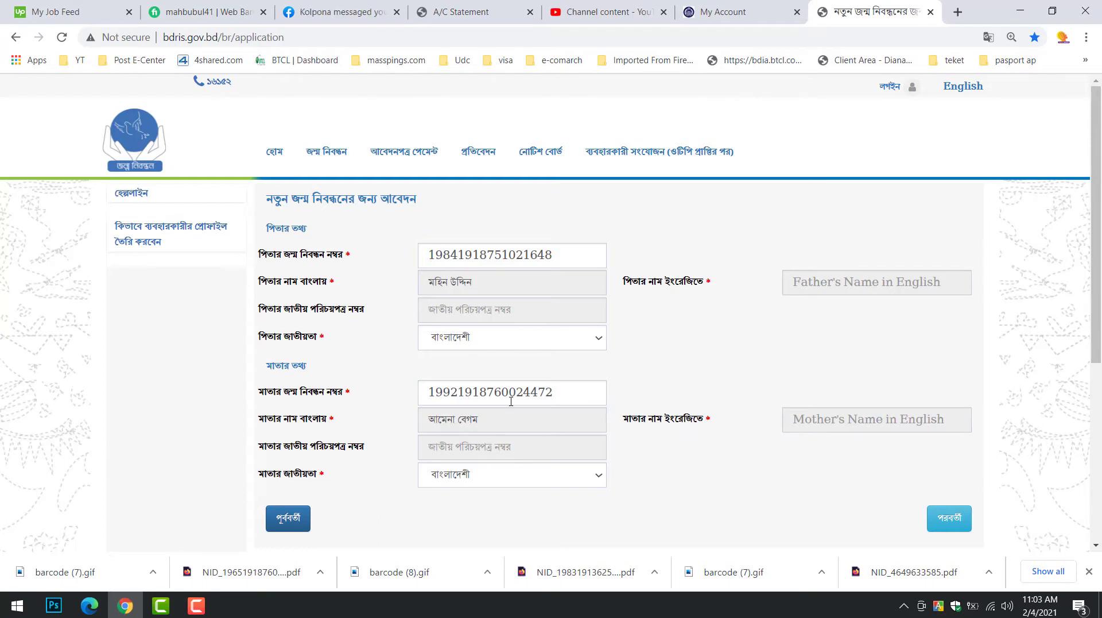
click(957, 521)
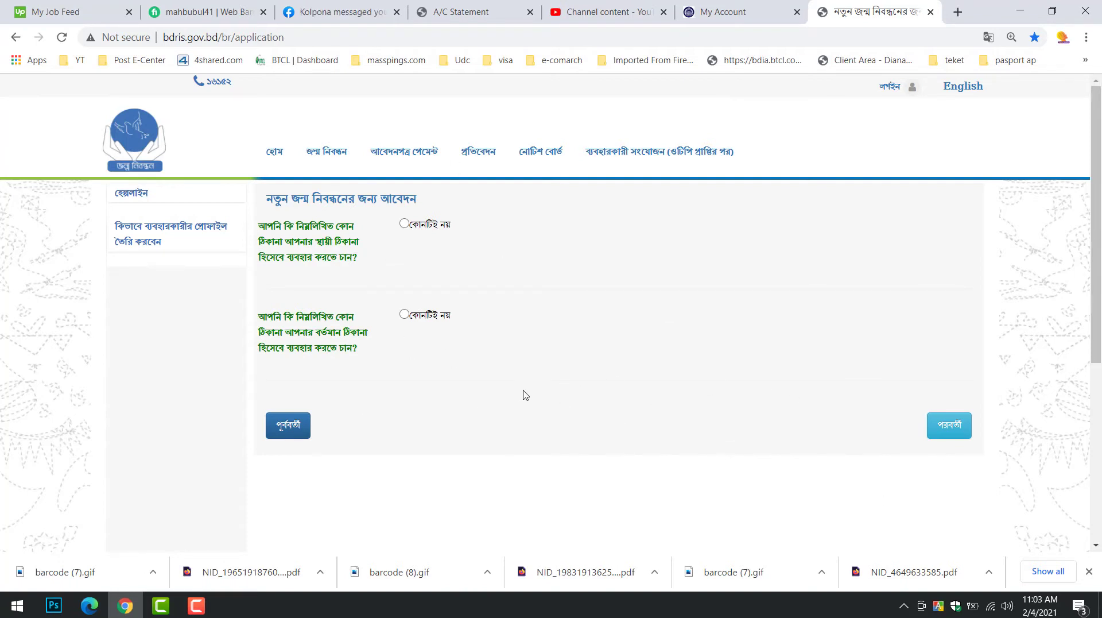
Answer কোনটিই নয় to both address questions and tick both 'same address' boxes
click(404, 224)
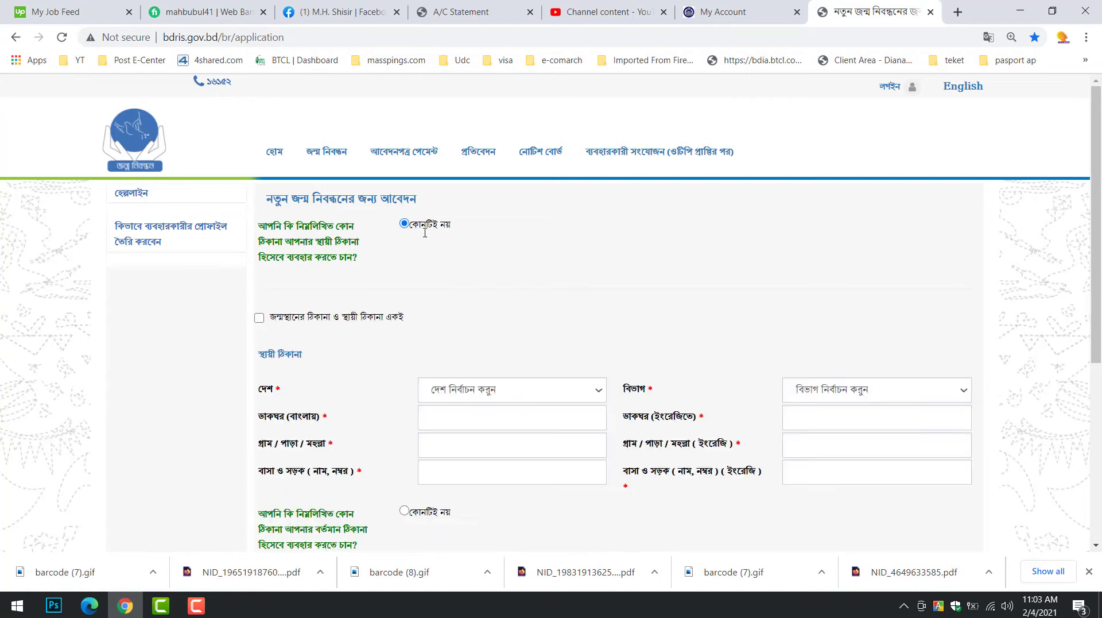
click(260, 319)
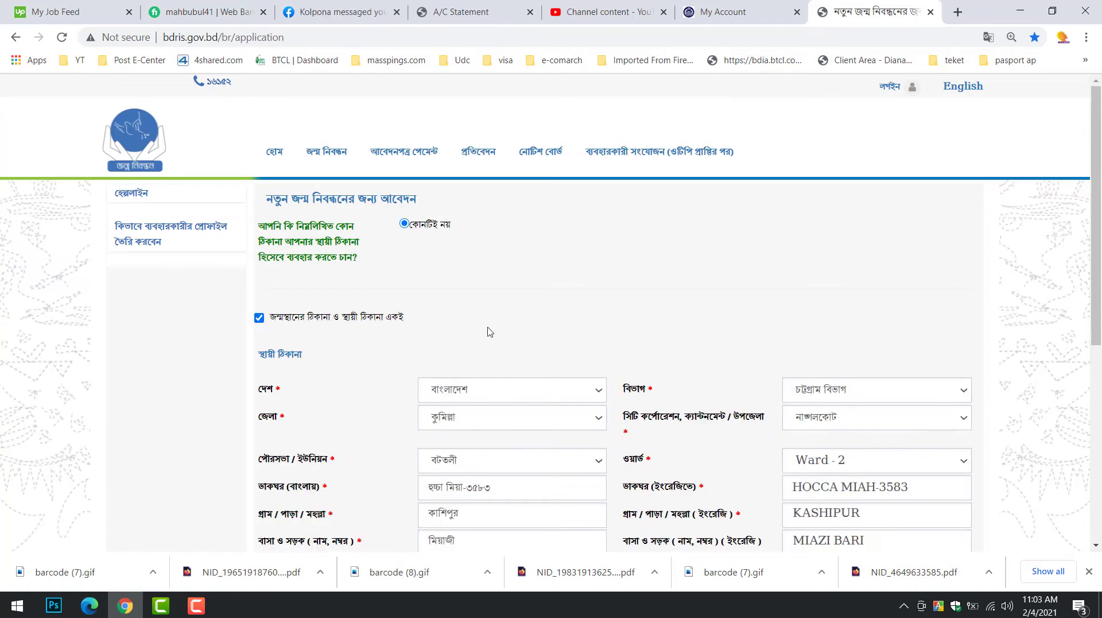
scroll(488, 327, down, 3)
click(405, 414)
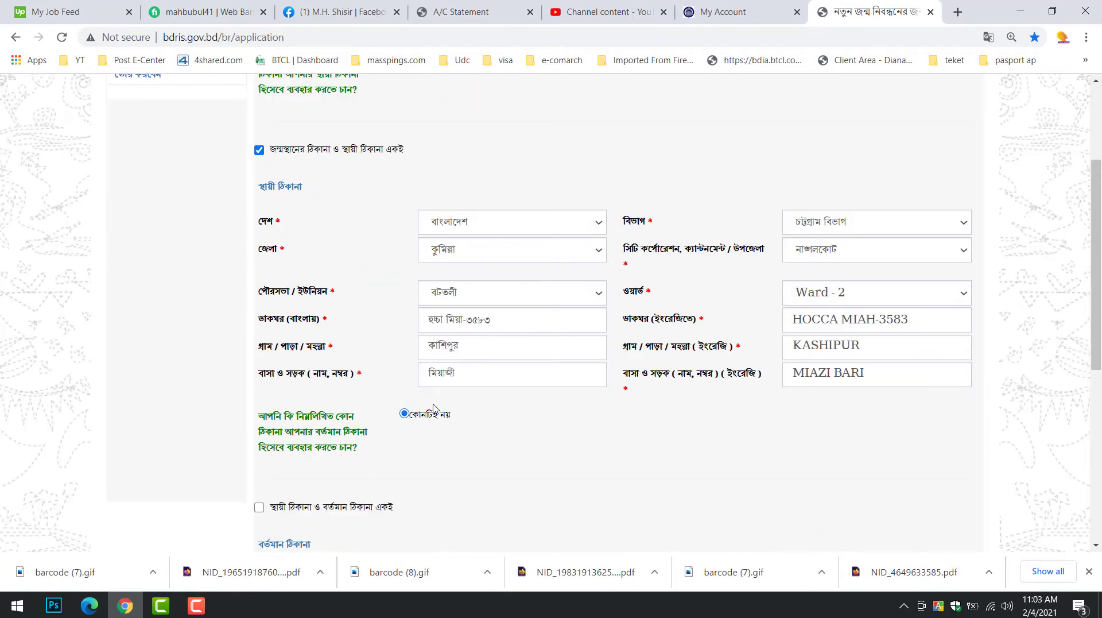
scroll(425, 410, down, 6)
click(259, 172)
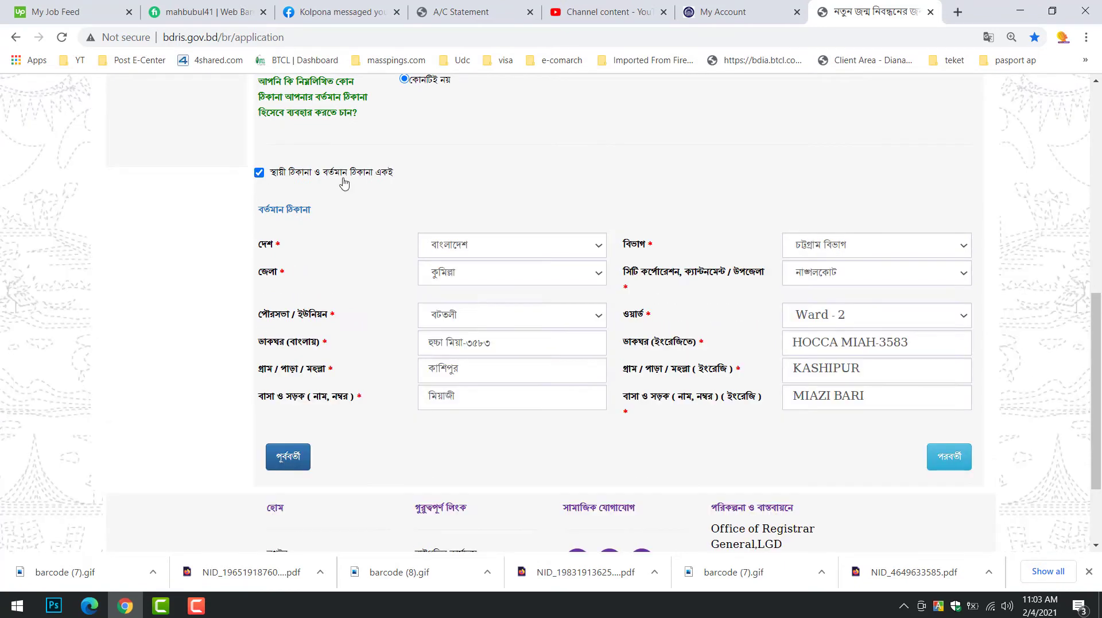
scroll(954, 372, down, 2)
click(948, 334)
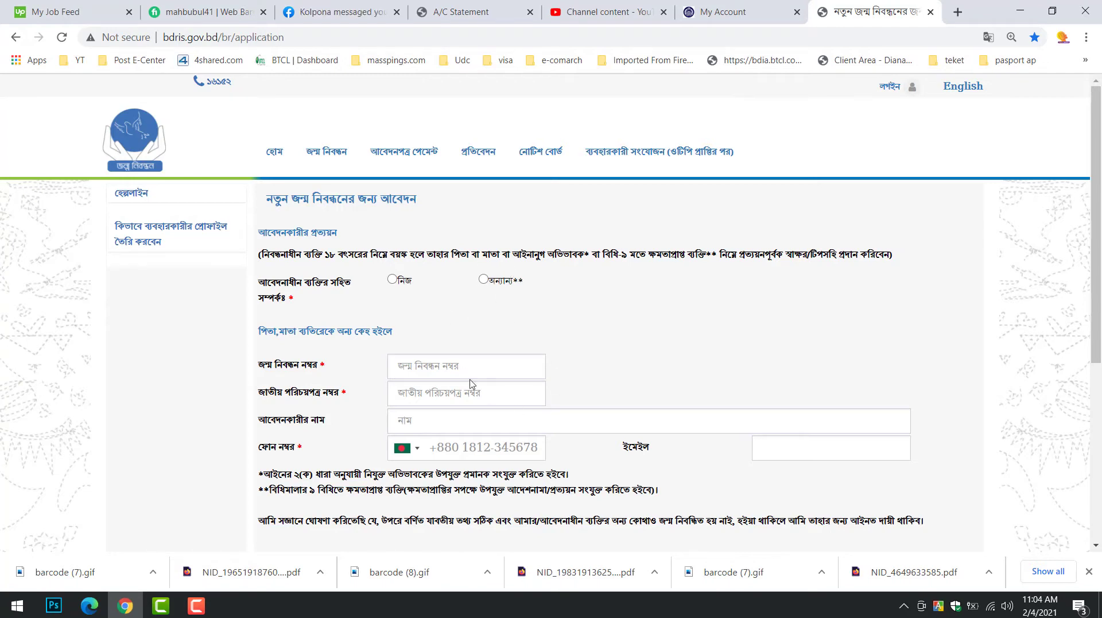
Set the applicant's relationship to নিজ (self)
drag(374, 281, 628, 293)
click(500, 313)
drag(329, 260, 362, 293)
click(362, 293)
click(391, 281)
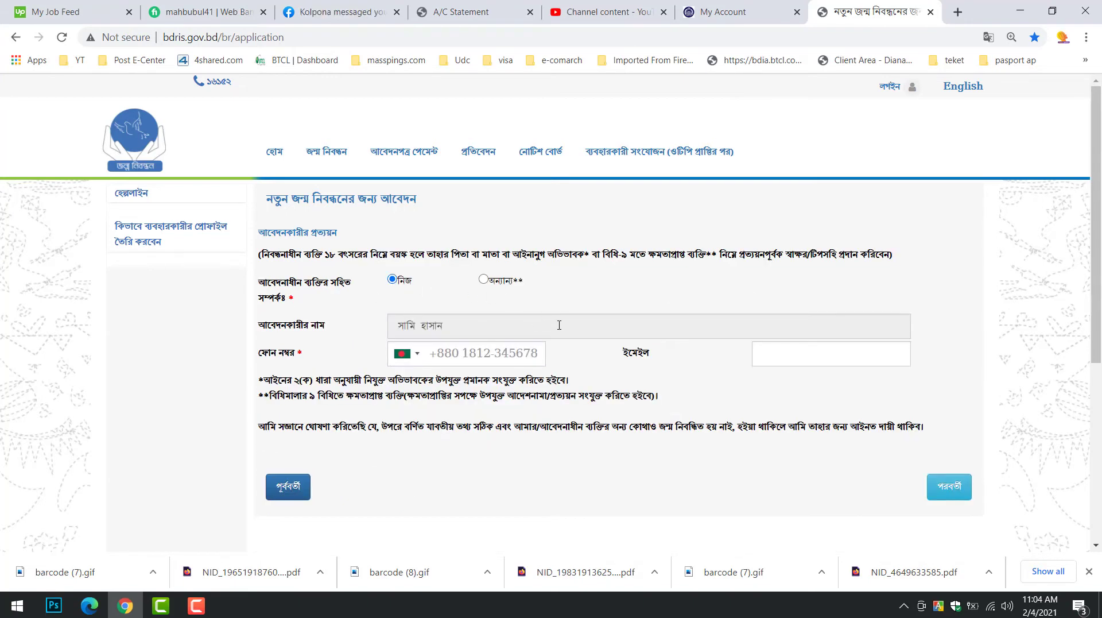
scroll(466, 204, down, 3)
Replace the +880 prefix with the applicant's phone number and continue to the preview
click(467, 188)
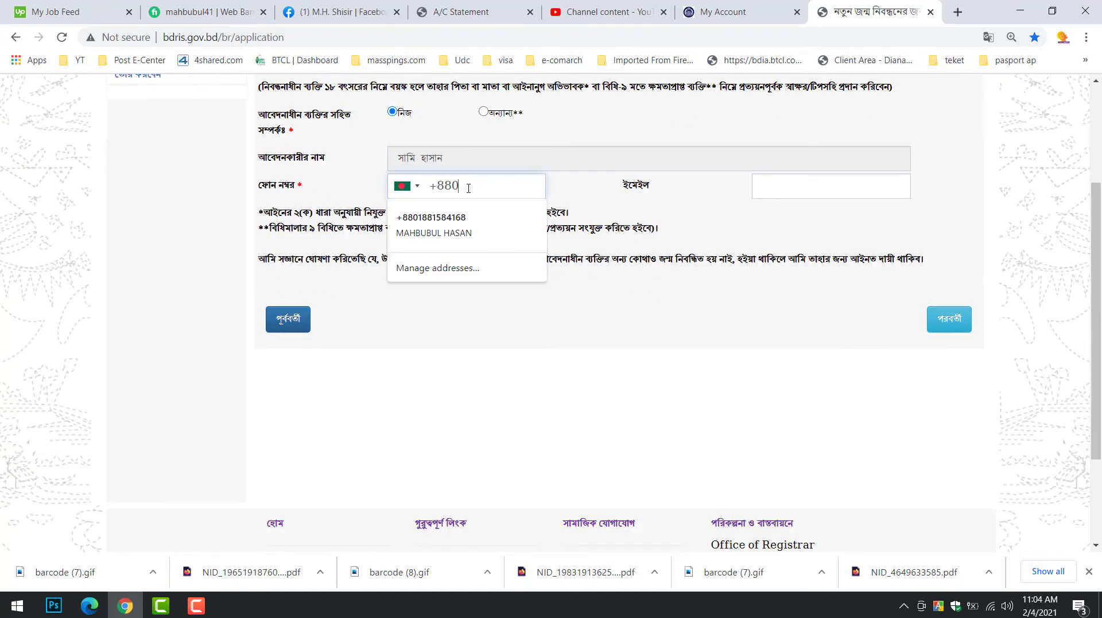
drag(466, 186, 430, 185)
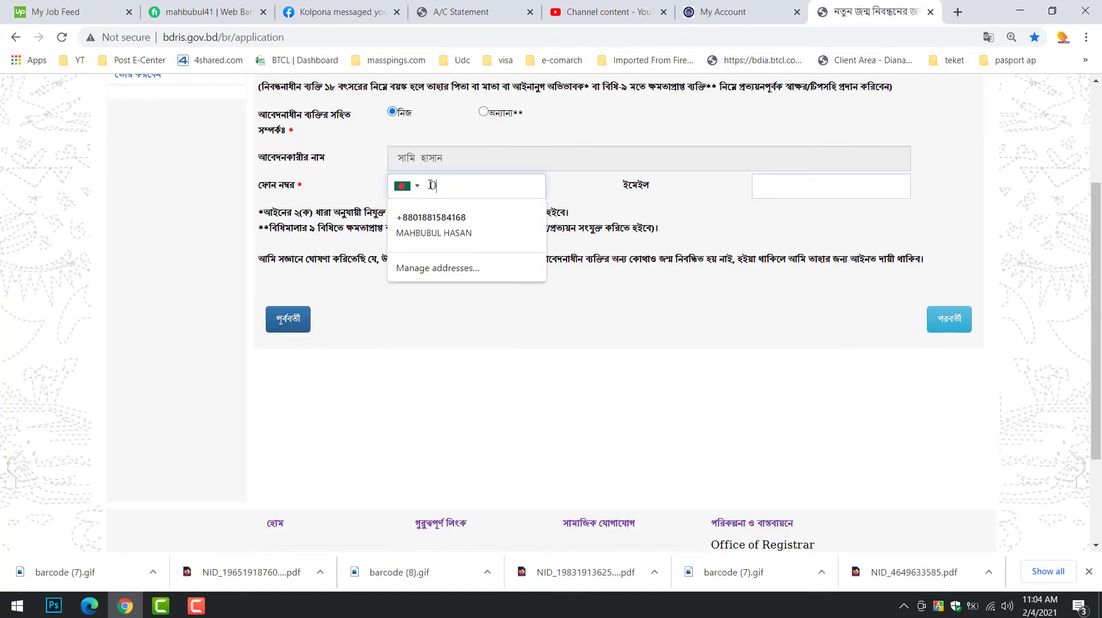
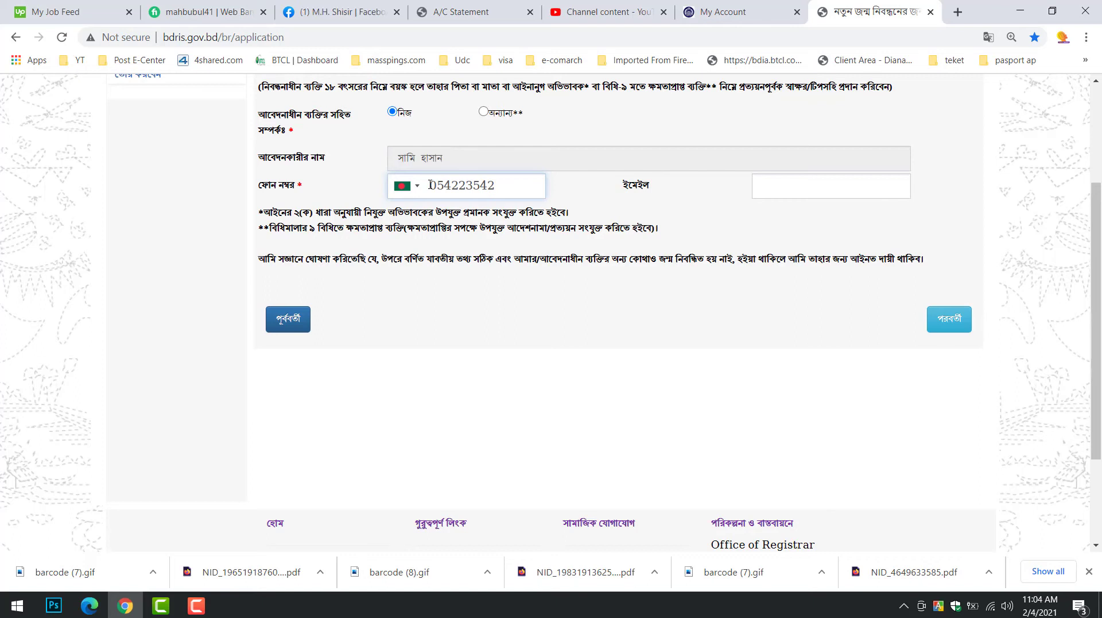
text(44984)
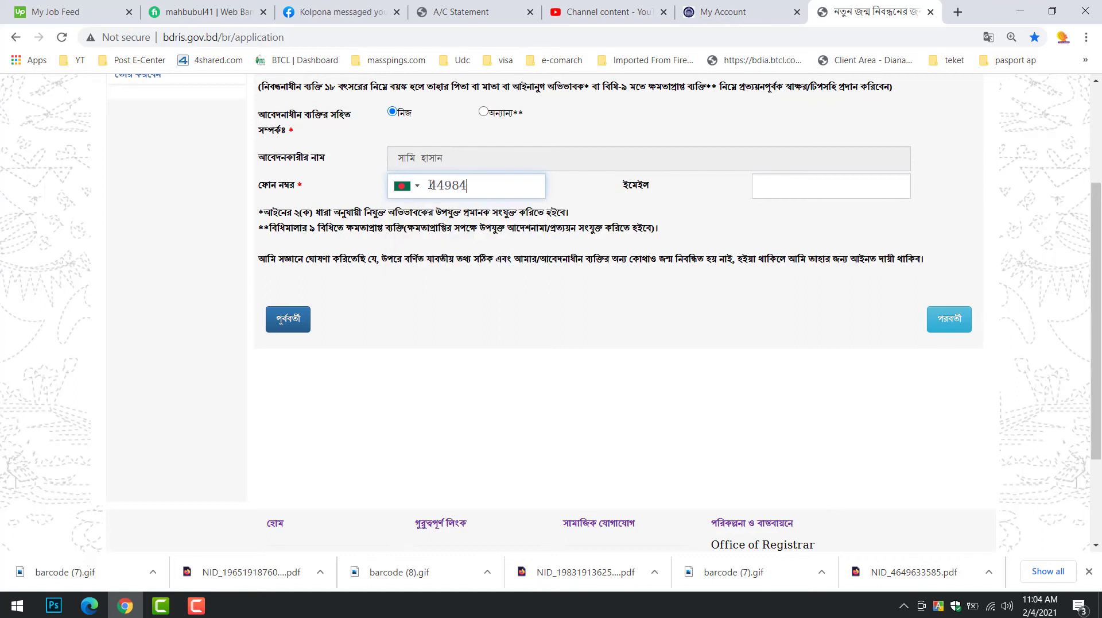
double_click(436, 186)
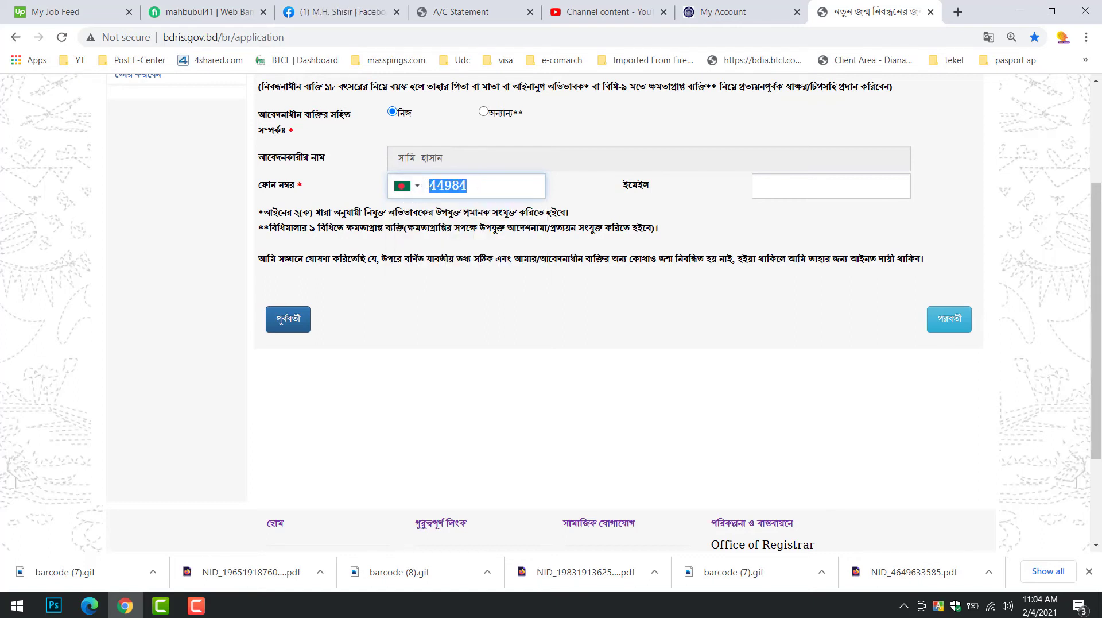
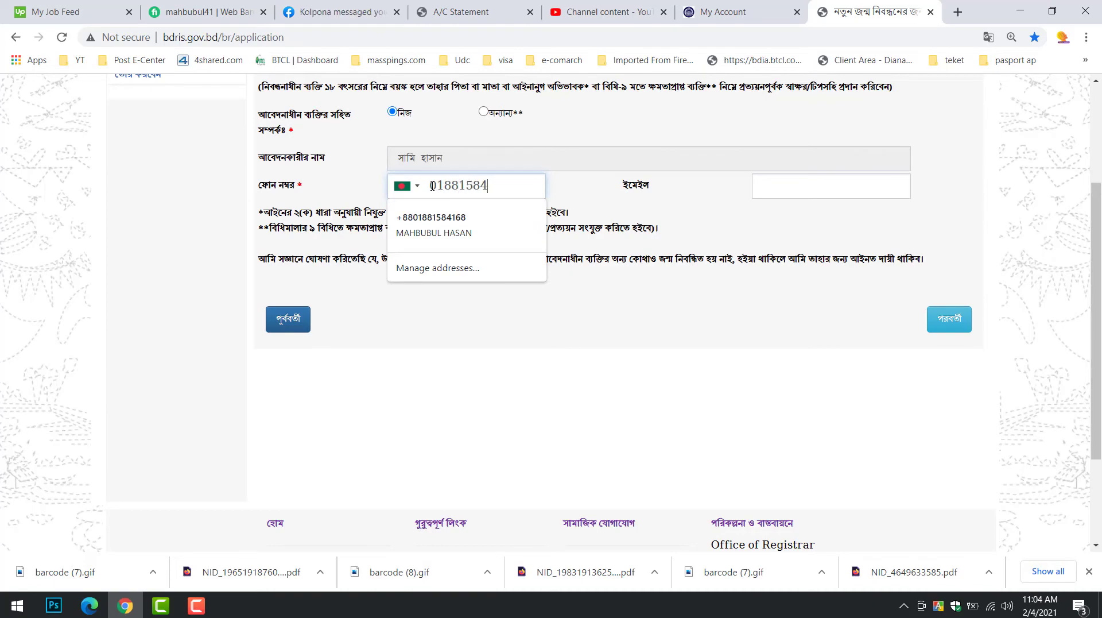
click(860, 228)
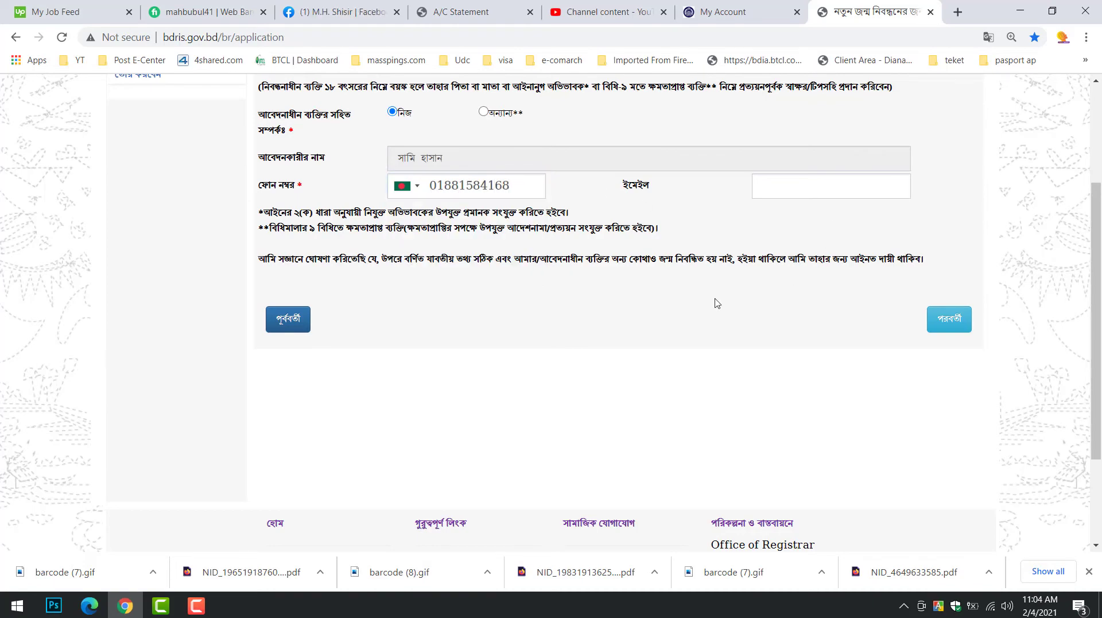
click(946, 319)
scroll(593, 305, down, 5)
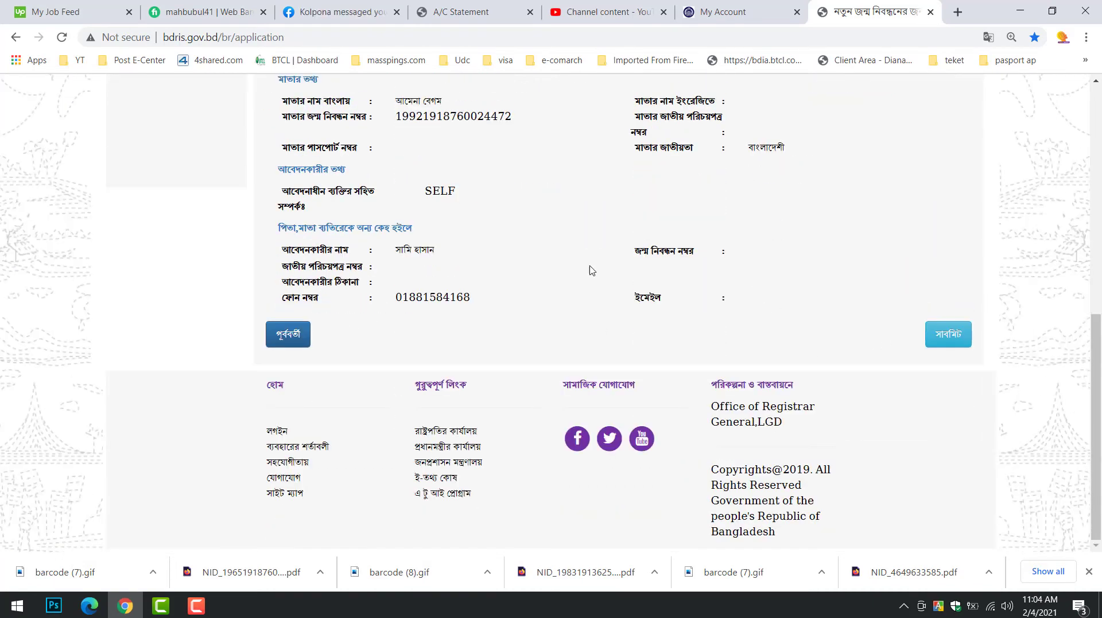
Review the application preview and submit the birth registration application
scroll(597, 352, up, 7)
scroll(574, 230, down, 7)
scroll(573, 297, up, 8)
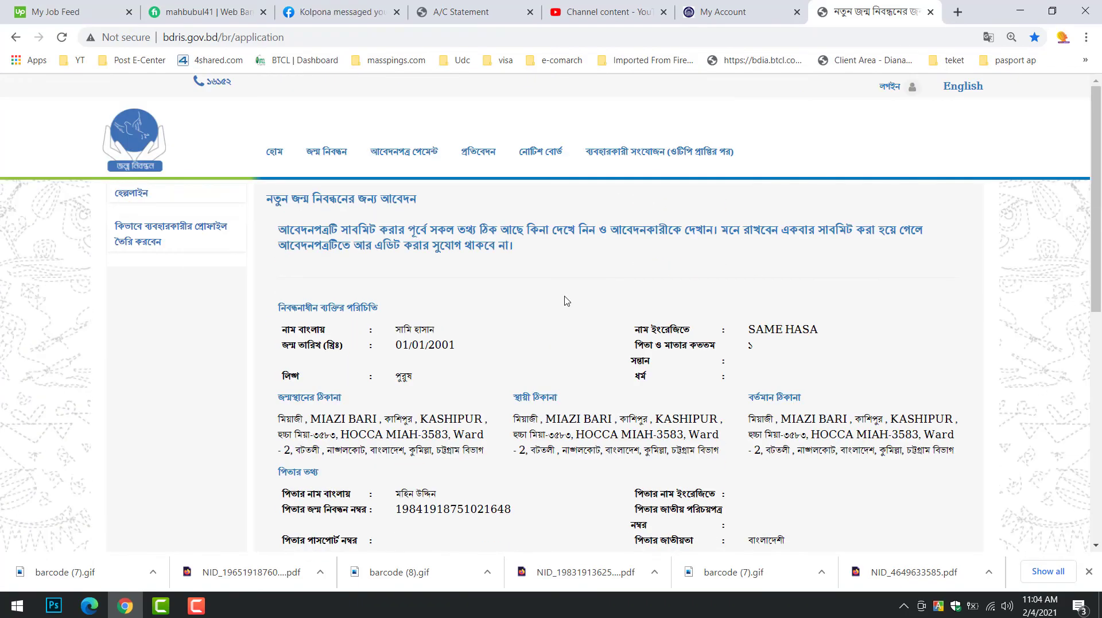
scroll(567, 300, down, 7)
scroll(567, 301, down, 1)
scroll(567, 300, up, 8)
scroll(566, 300, down, 8)
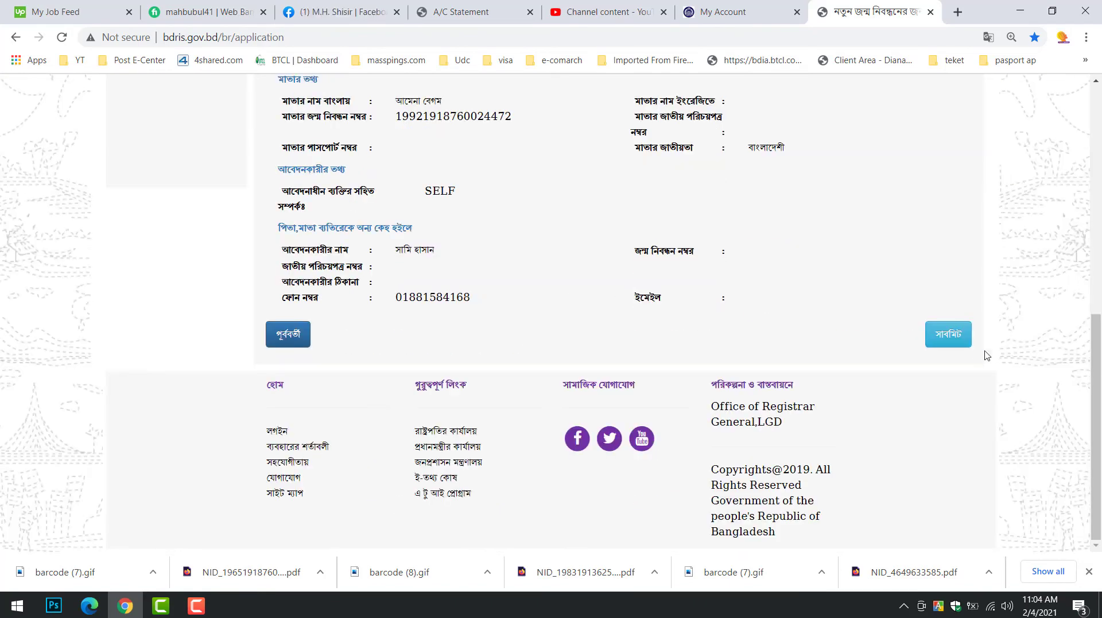
click(949, 334)
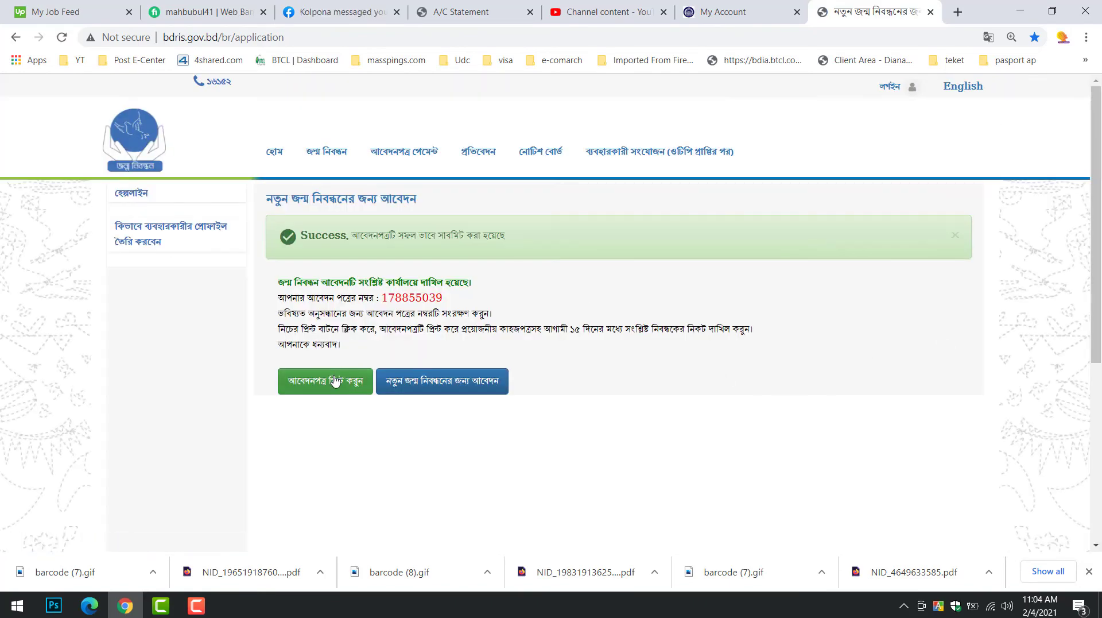
click(325, 385)
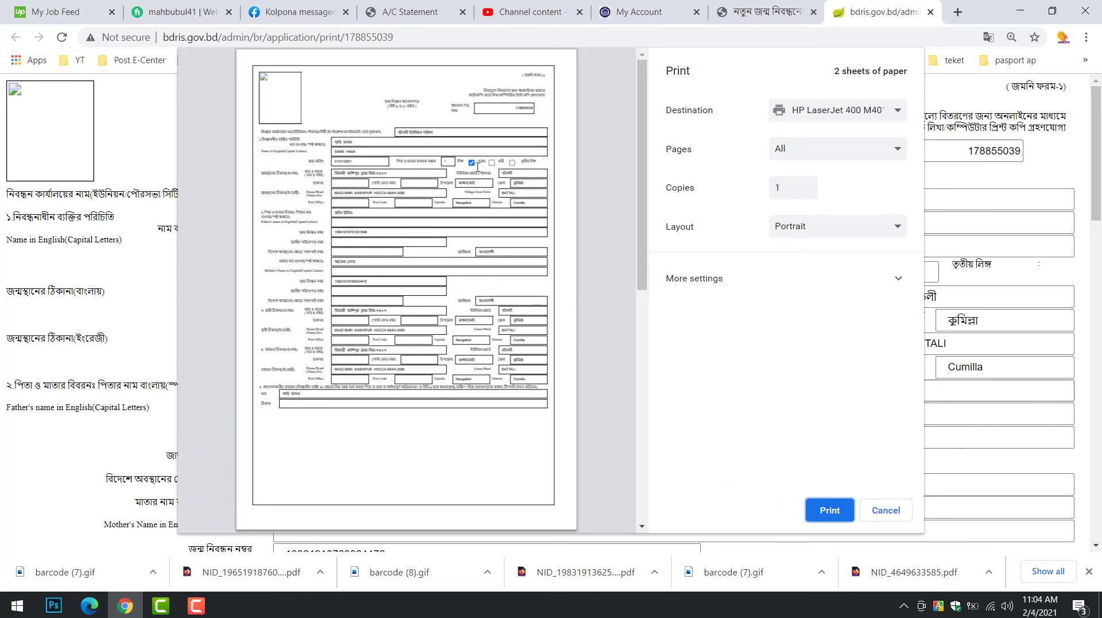
click(886, 510)
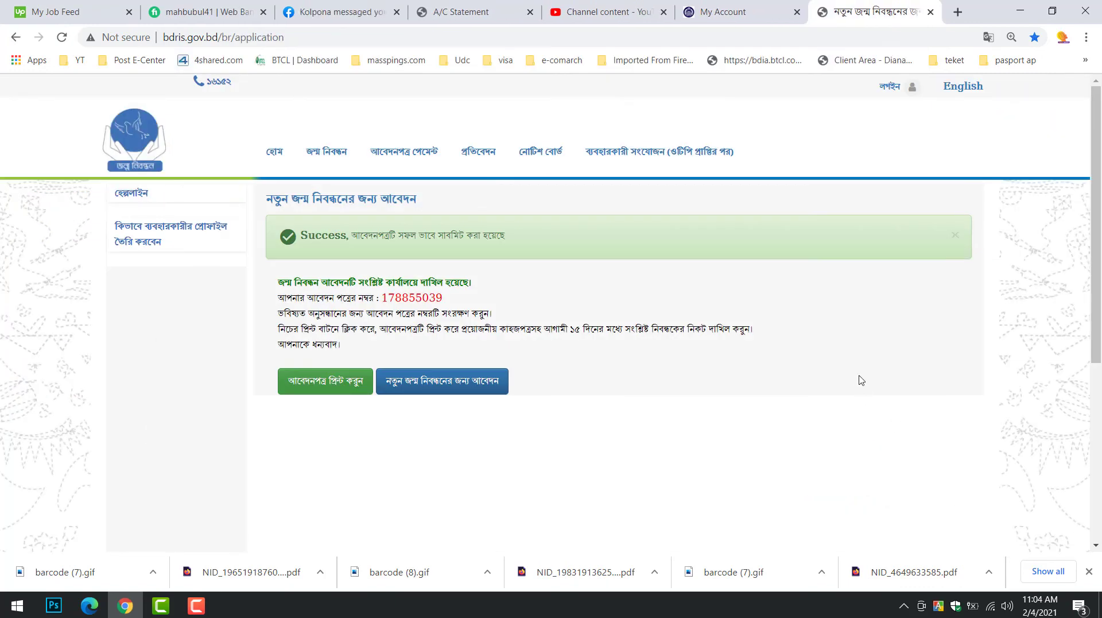